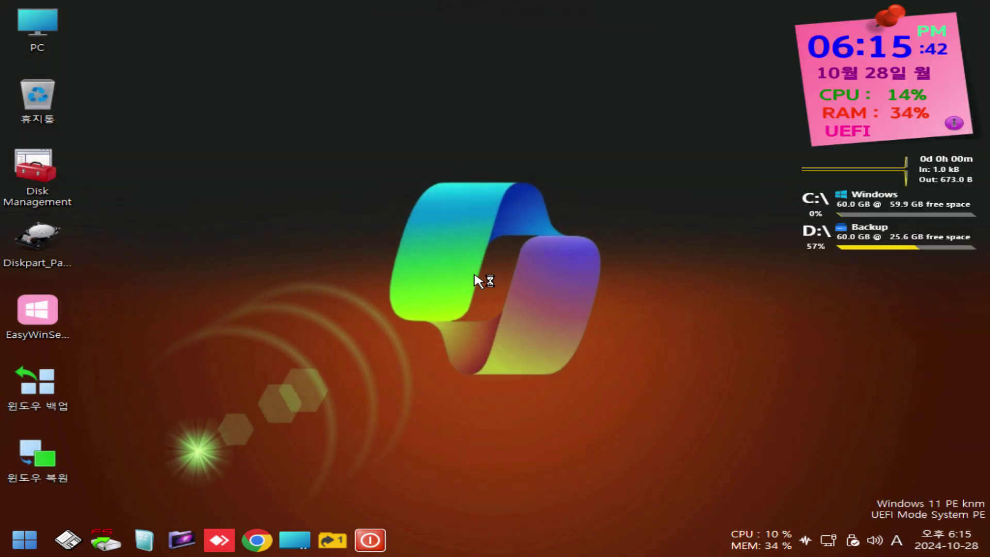
- Run LaunchBar.exe from the LaunchBar folder of Simple Launcher 1, and close the launcher window
{"action": "left_click", "coordinate": [679, 220]}
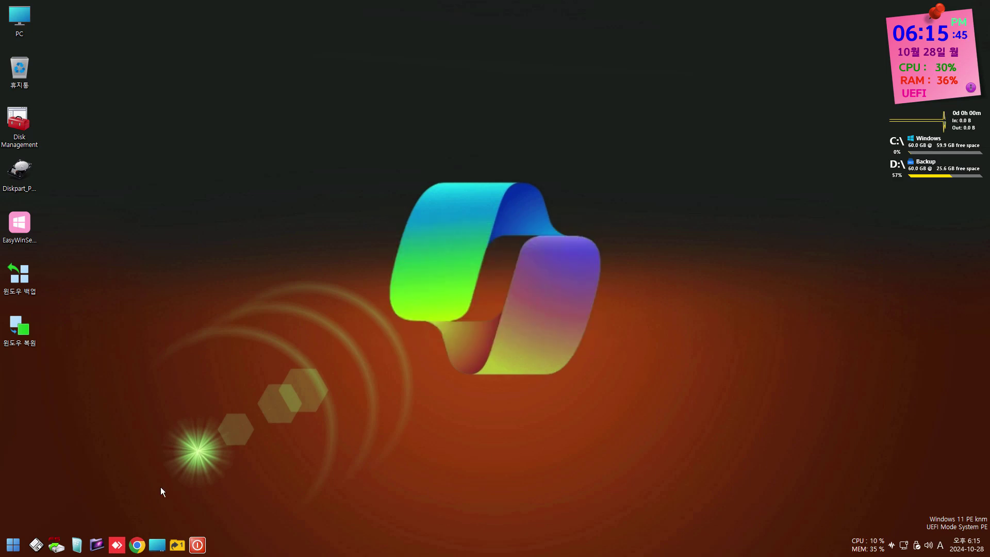
{"action": "left_click", "coordinate": [177, 545]}
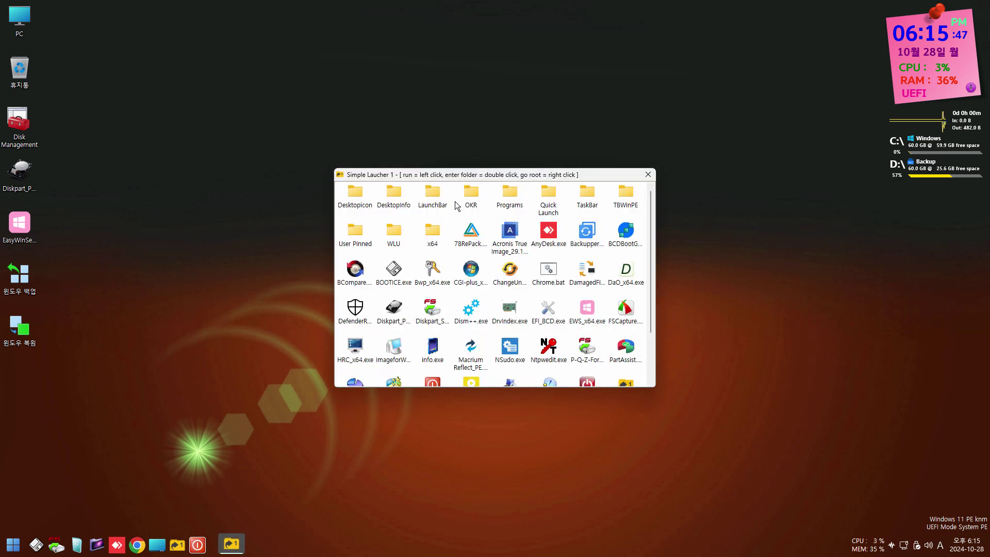
{"action": "double_click", "coordinate": [431, 194]}
{"action": "left_click", "coordinate": [592, 198]}
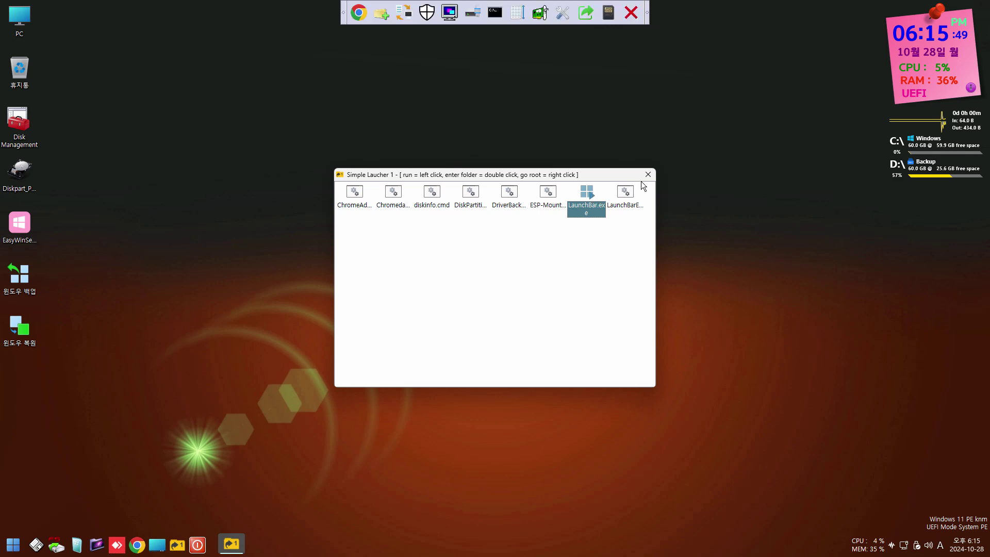
{"action": "left_click", "coordinate": [649, 174]}
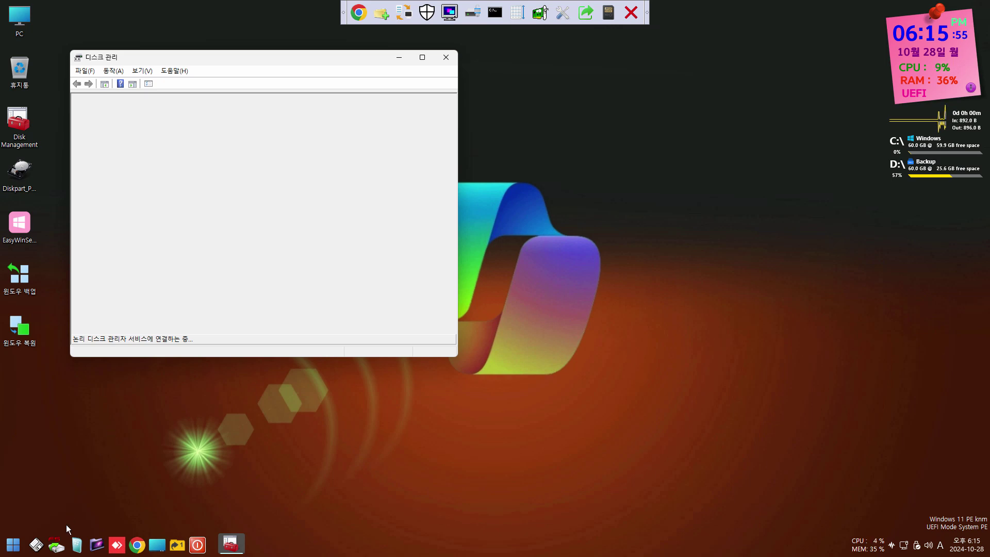
- Open the P-Q-Z-Format partition tool beside Disk Management and lengthen the Disk Management window to show every disk
{"action": "left_click", "coordinate": [56, 546]}
{"action": "mouse_move", "coordinate": [366, 103]}
{"action": "left_mouse_down"}
{"action": "mouse_move", "coordinate": [595, 92]}
{"action": "mouse_move", "coordinate": [626, 58]}
{"action": "left_mouse_up"}
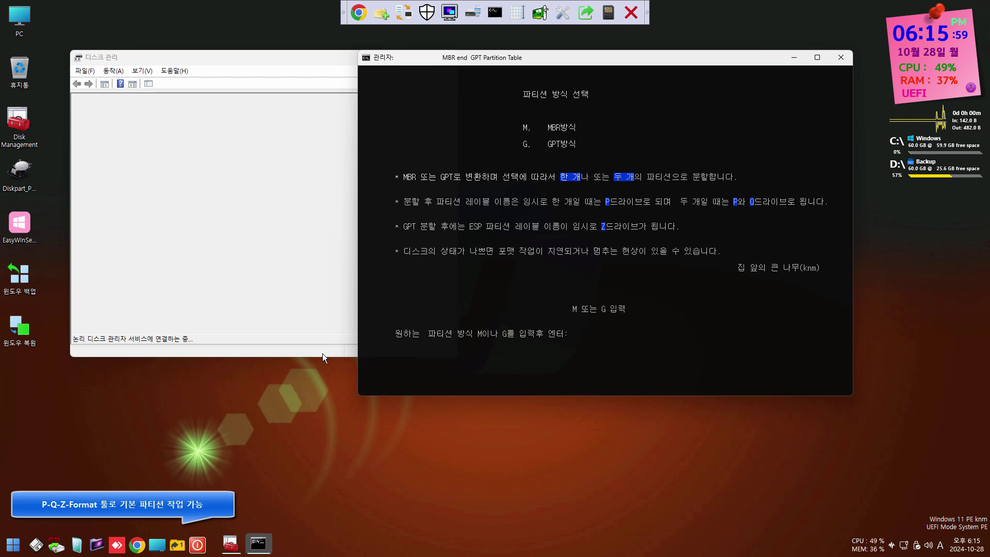
{"action": "left_click_drag", "start_coordinate": [317, 357], "coordinate": [317, 460]}
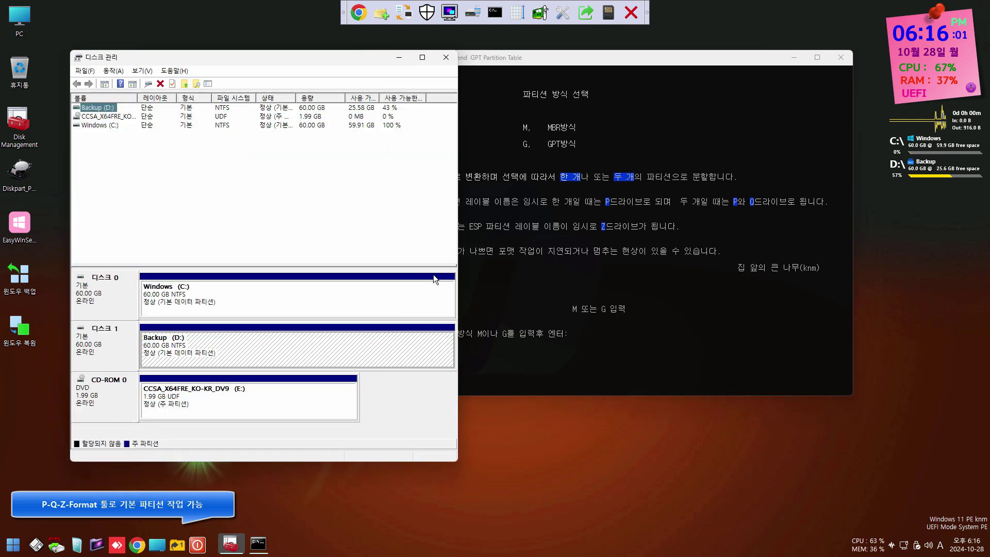
{"action": "left_click_drag", "start_coordinate": [388, 461], "coordinate": [384, 497]}
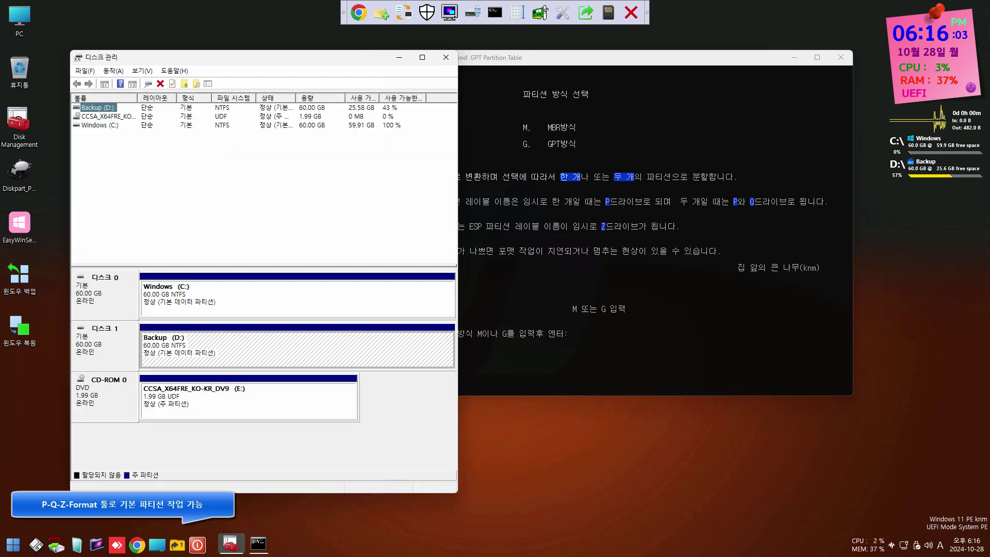
{"action": "left_click", "coordinate": [596, 60]}
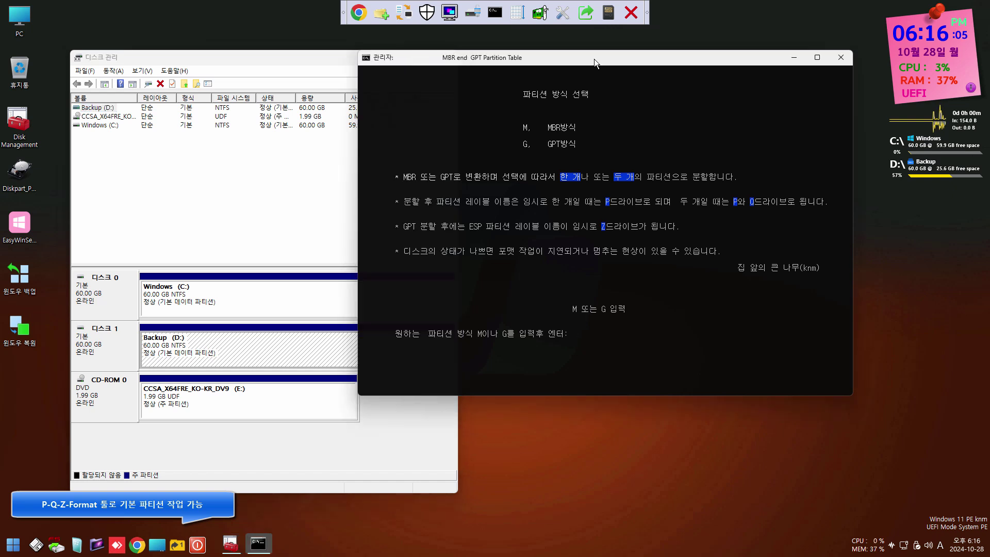
- Format disk 0 as GPT in the console tool using option 1, a 100 MB Z: partition plus all remaining capacity as P:
{"action": "type", "text": "g"}
{"action": "key", "text": "Return"}
{"action": "type", "text": "0"}
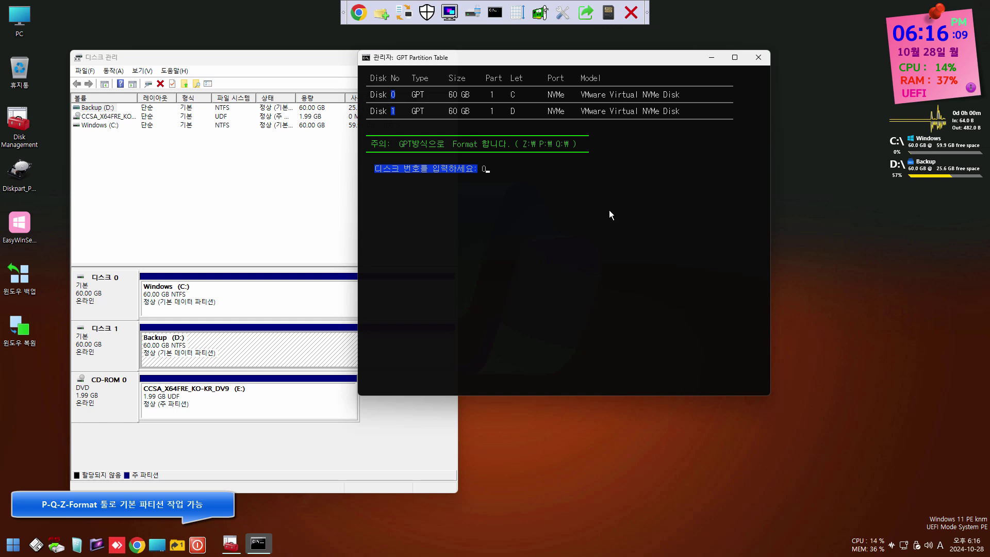
{"action": "key", "text": "Return"}
{"action": "key", "text": "Return"}
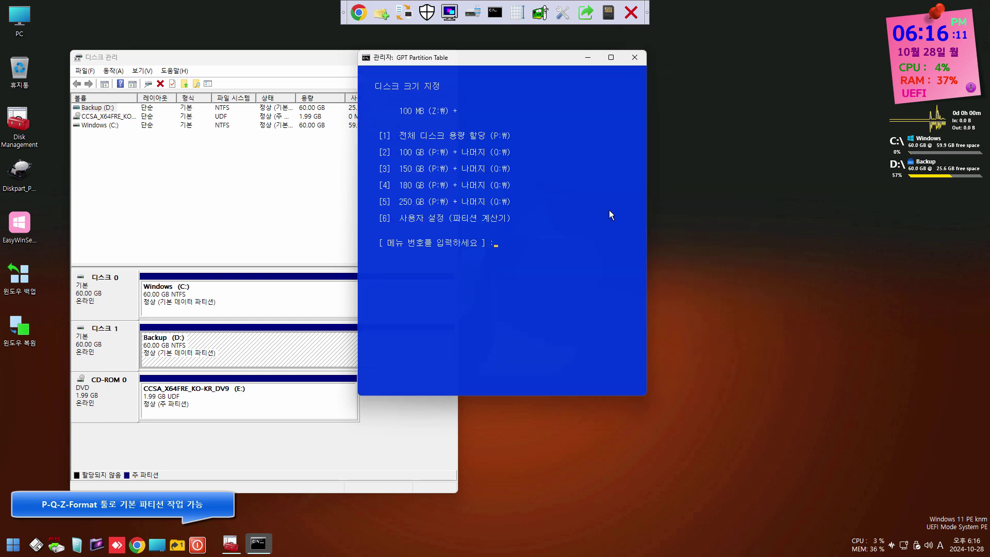
{"action": "type", "text": "1"}
{"action": "key", "text": "Return"}
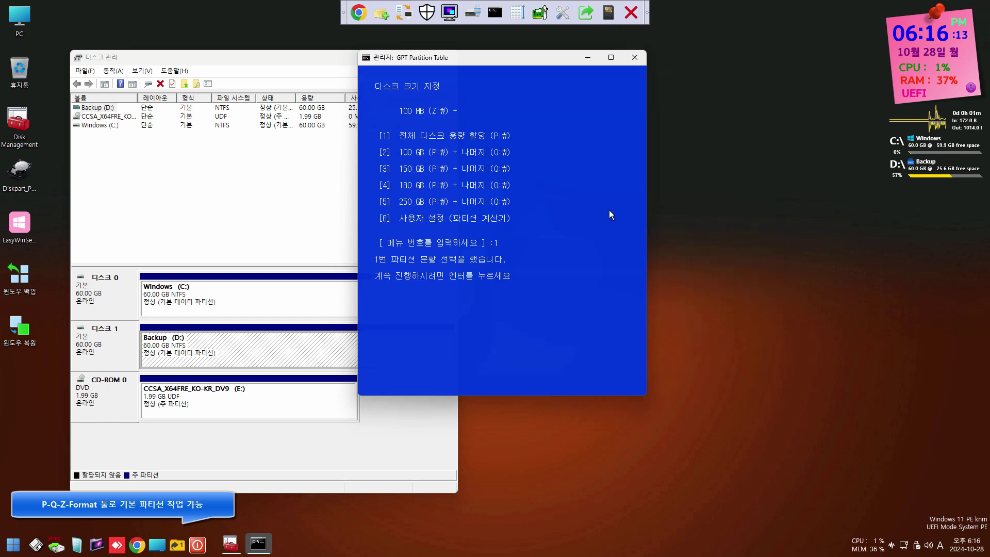
{"action": "key", "text": "Return"}
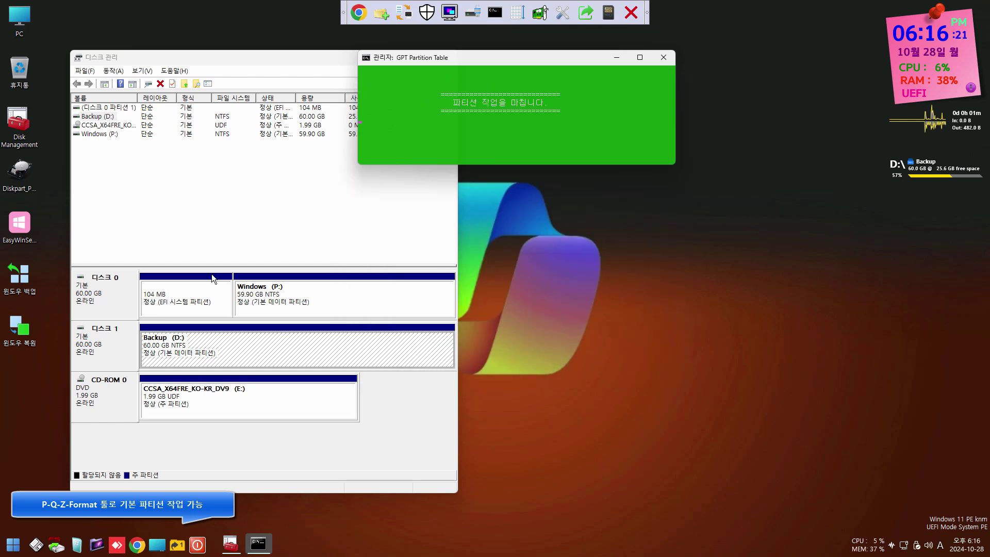
{"action": "left_click", "coordinate": [199, 309]}
{"action": "left_click", "coordinate": [302, 290]}
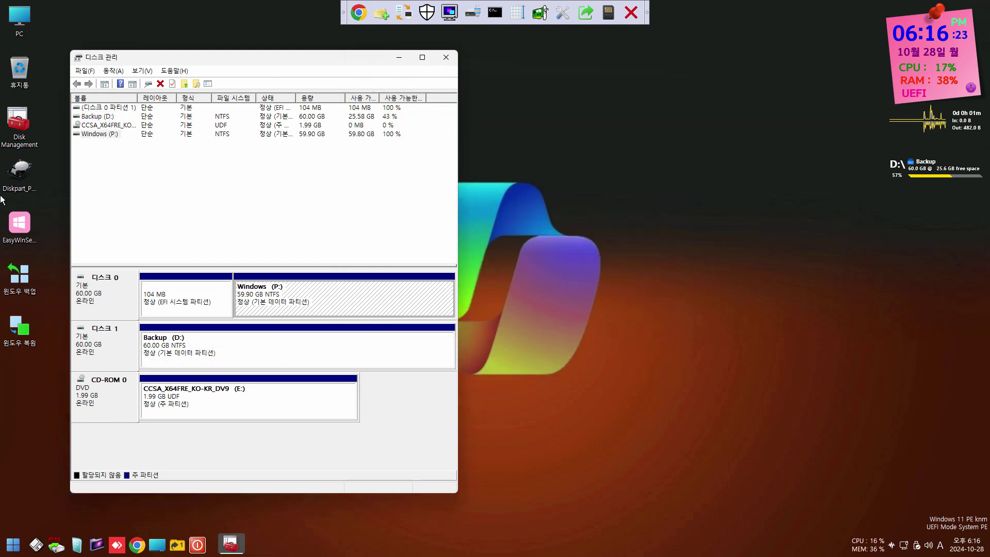
- Open Diskpart Partition Tool beside a shortened Disk Management window and choose disk 0 as its target disk
{"action": "double_click", "coordinate": [31, 173]}
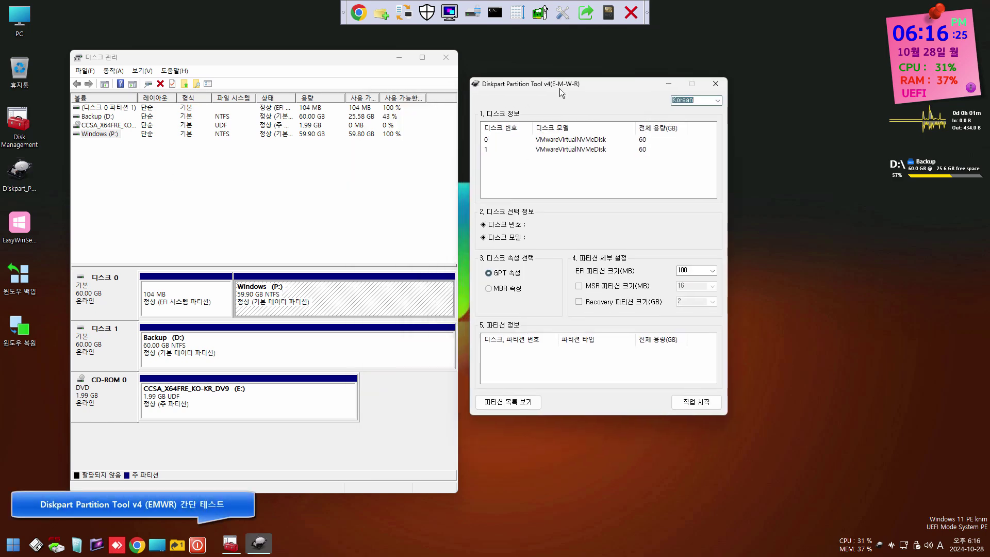
{"action": "left_click_drag", "start_coordinate": [559, 88], "coordinate": [552, 61]}
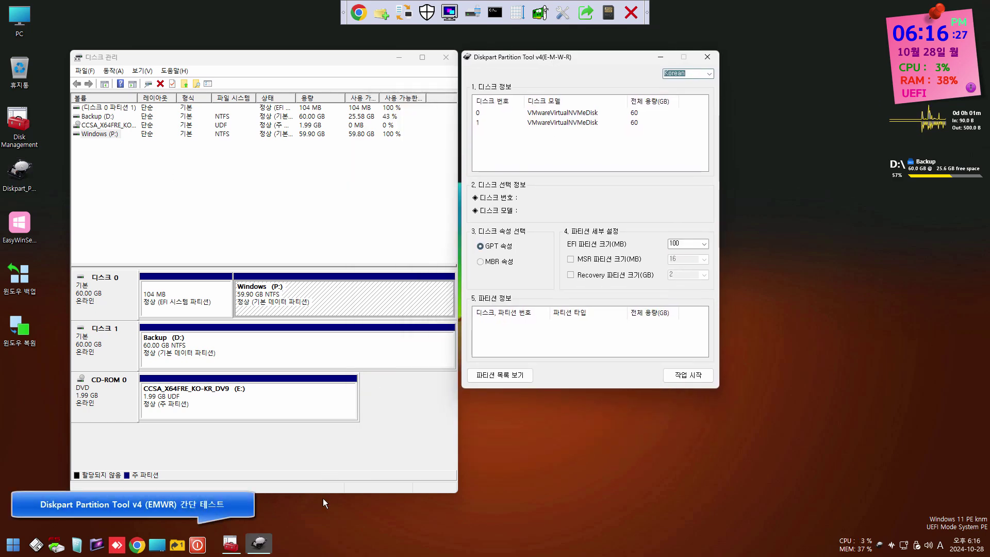
{"action": "left_click_drag", "start_coordinate": [322, 498], "coordinate": [310, 417]}
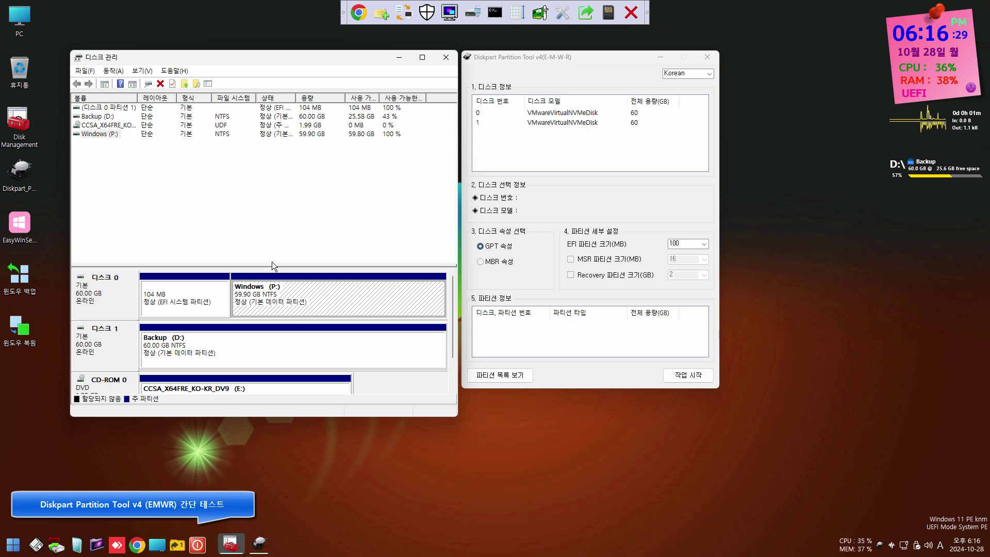
{"action": "left_click_drag", "start_coordinate": [272, 265], "coordinate": [279, 180]}
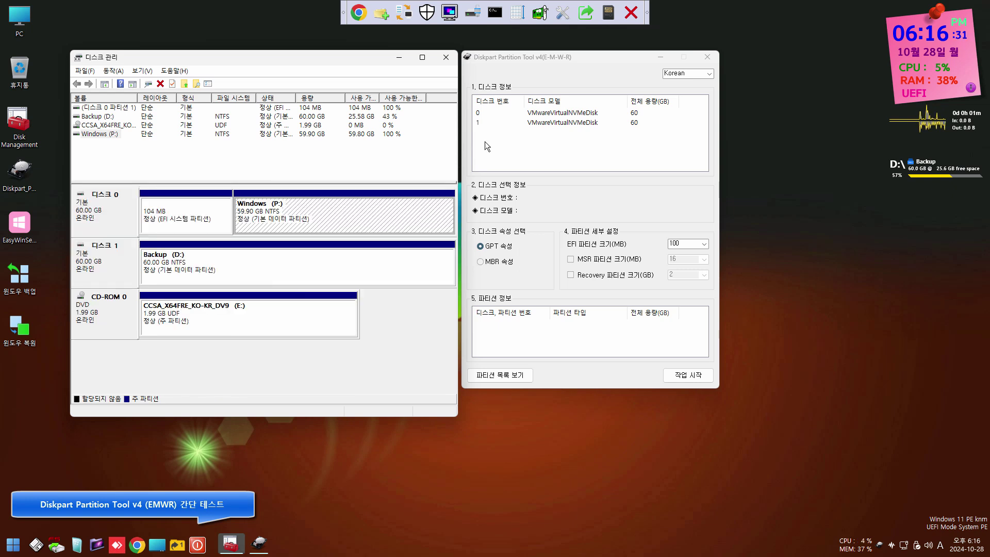
{"action": "left_click", "coordinate": [556, 112]}
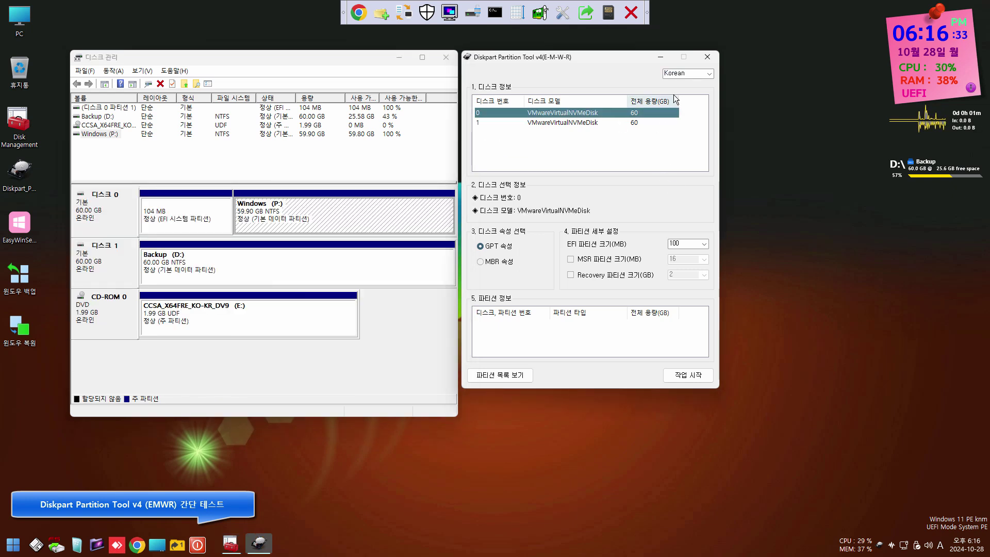
{"action": "left_click", "coordinate": [697, 75]}
{"action": "scroll", "coordinate": [697, 76], "scroll_direction": "down", "scroll_amount": 1}
{"action": "scroll", "coordinate": [697, 76], "scroll_direction": "up", "scroll_amount": 1}
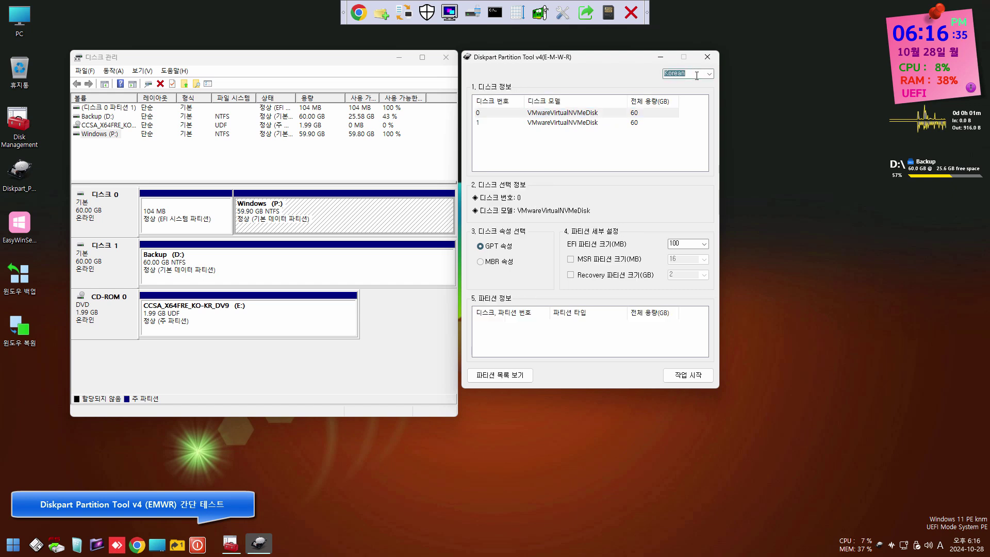
{"action": "scroll", "coordinate": [697, 76], "scroll_direction": "down", "scroll_amount": 1}
{"action": "scroll", "coordinate": [697, 76], "scroll_direction": "up", "scroll_amount": 1}
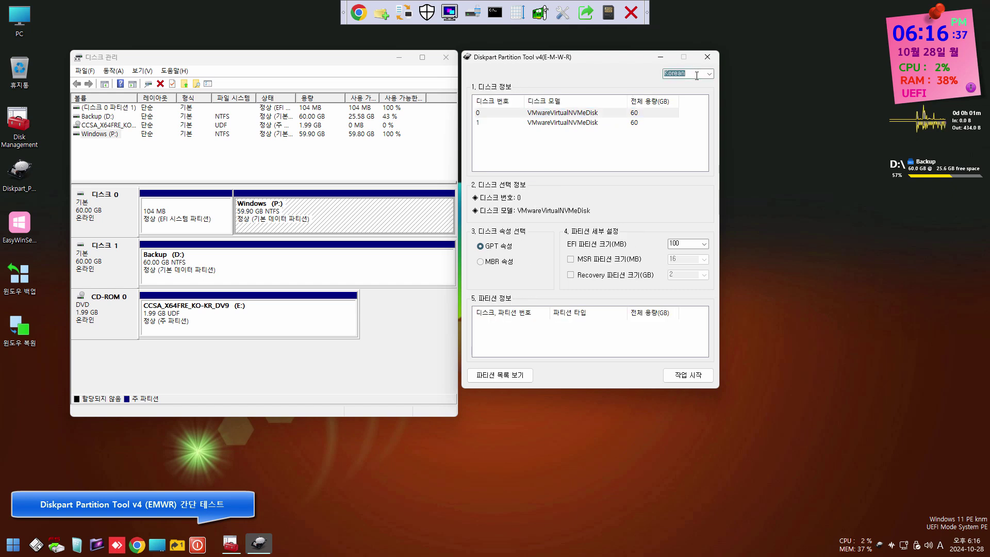
- Repartition disk 0 with the MBR attribute and select its new partition in Disk Management
{"action": "left_click", "coordinate": [496, 252]}
{"action": "left_click", "coordinate": [487, 261]}
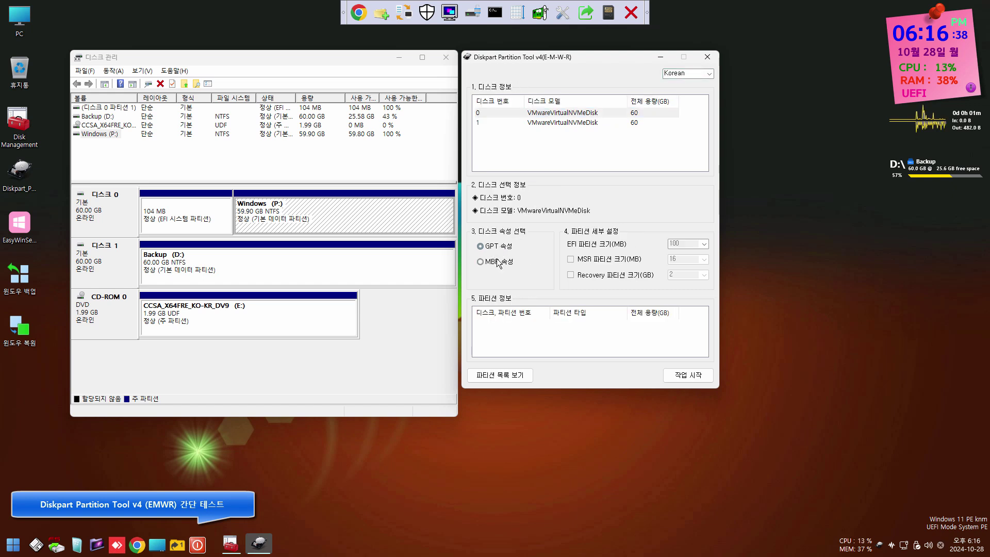
{"action": "left_click", "coordinate": [683, 380]}
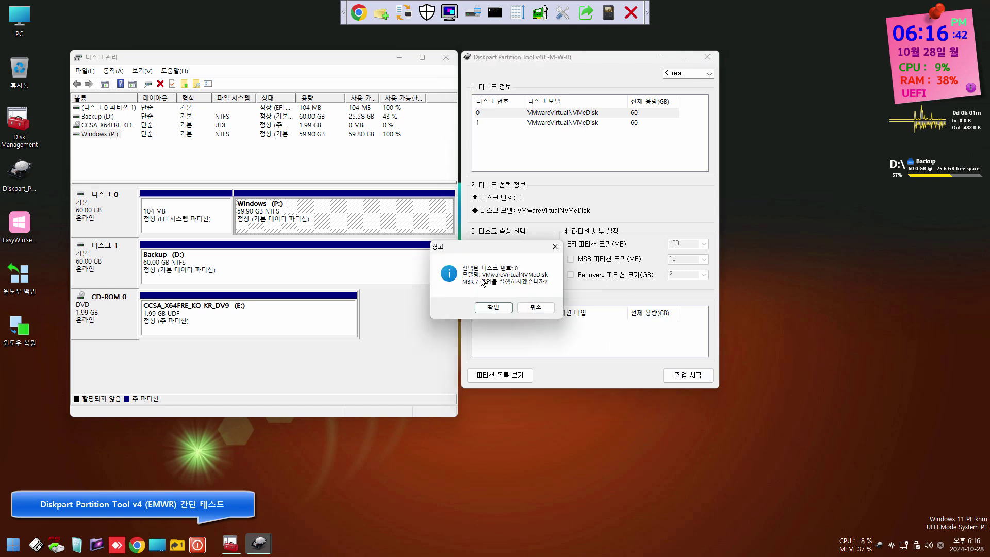
{"action": "left_click", "coordinate": [508, 308]}
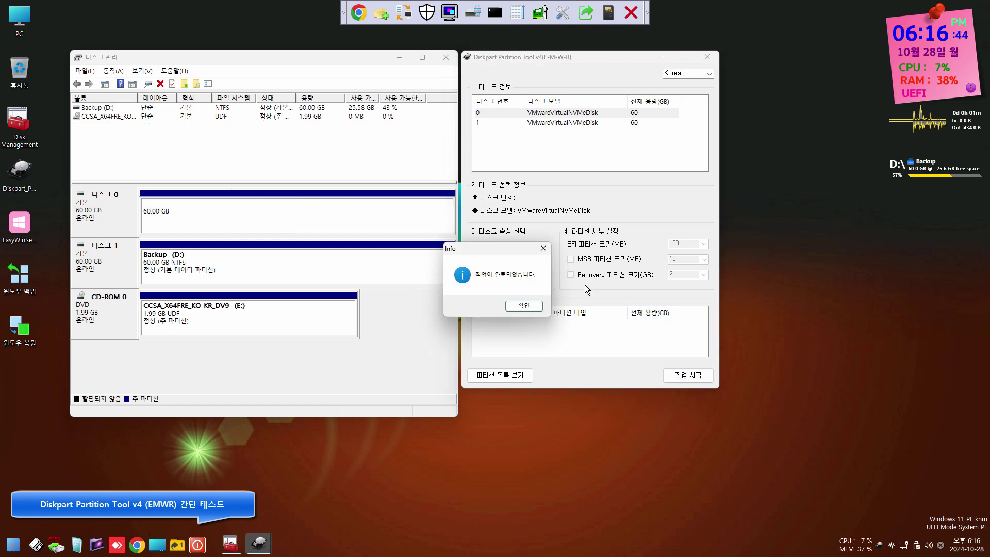
{"action": "left_click", "coordinate": [532, 307]}
{"action": "left_click", "coordinate": [234, 208]}
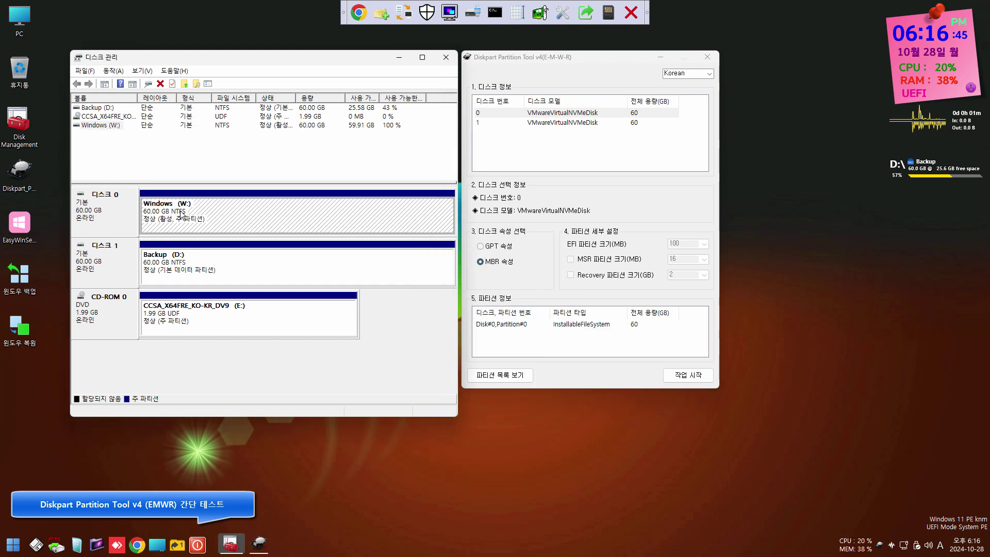
- Repartition disk 0 with the GPT attribute and a 100 MB EFI partition
{"action": "left_click", "coordinate": [490, 247]}
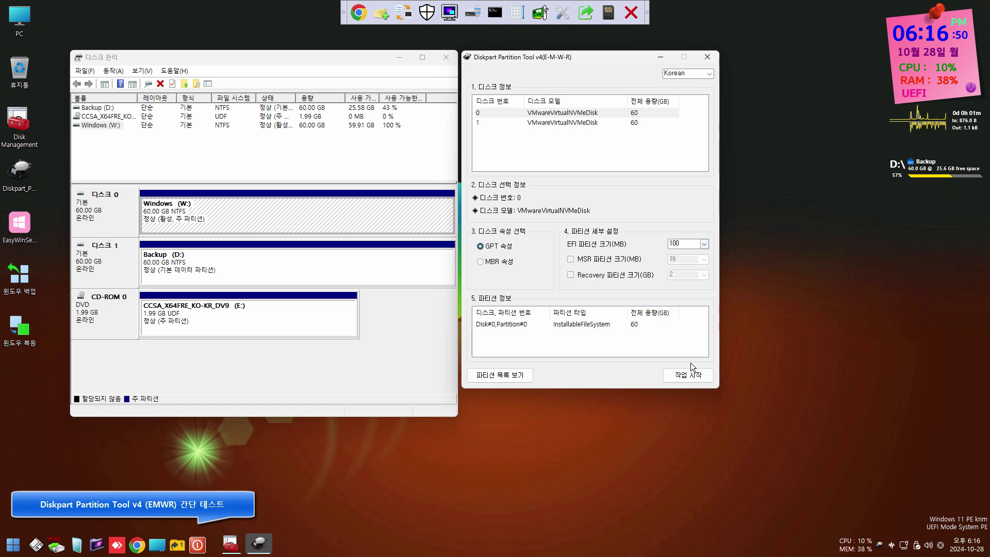
{"action": "left_click", "coordinate": [673, 369]}
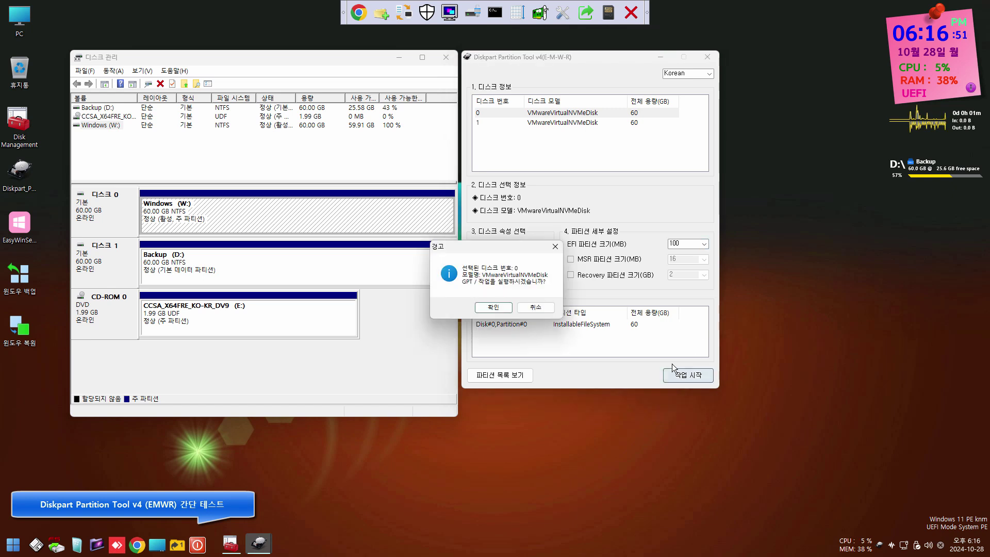
{"action": "left_click", "coordinate": [492, 307]}
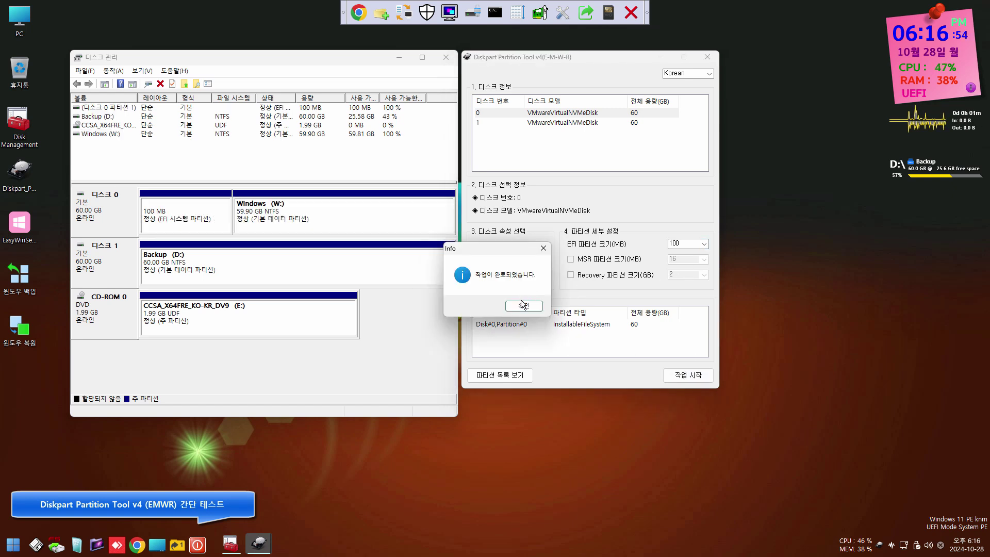
{"action": "left_click", "coordinate": [522, 305]}
- Set the EFI partition size to 200 MB, repartition disk 0 as GPT, and refresh the partition list
{"action": "left_click", "coordinate": [704, 244]}
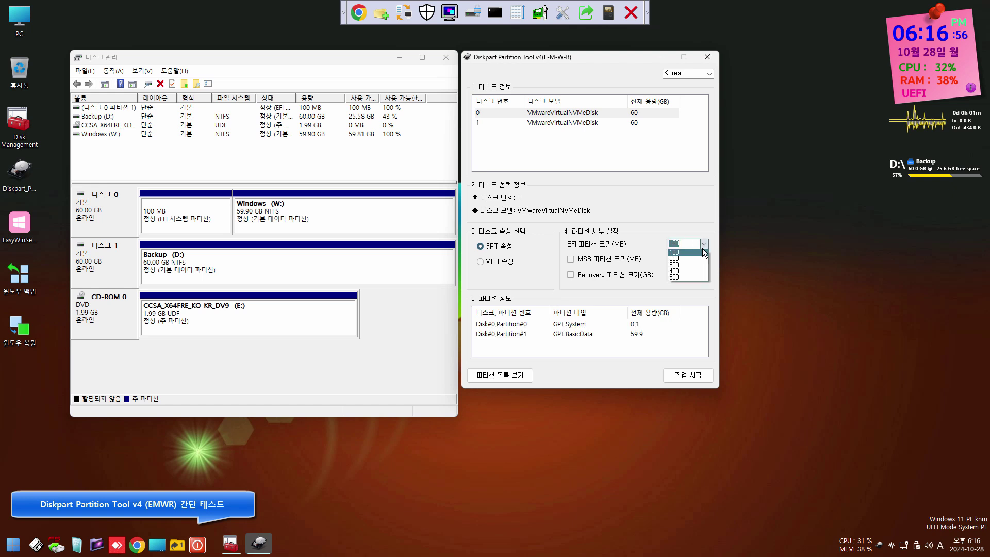
{"action": "left_click", "coordinate": [701, 258]}
{"action": "left_click", "coordinate": [683, 375]}
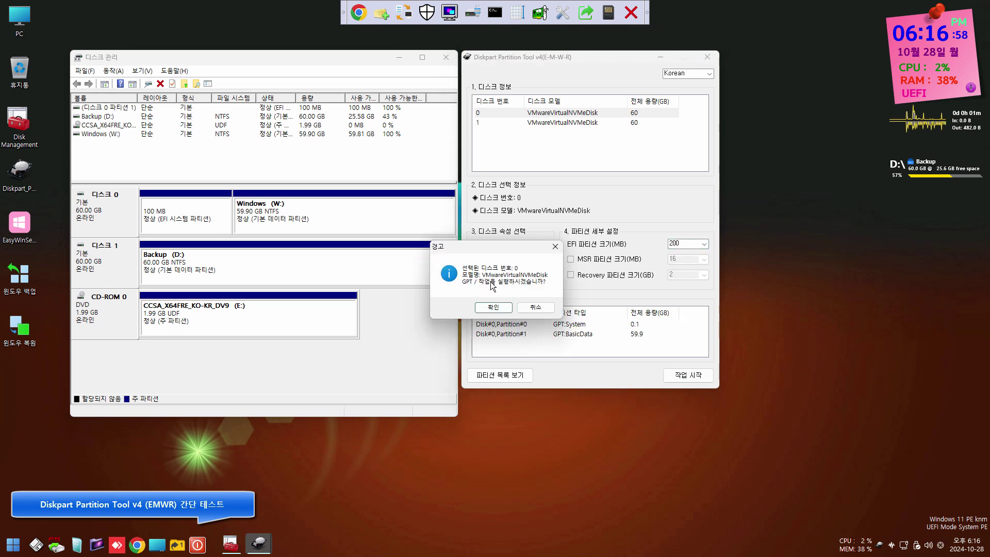
{"action": "left_click", "coordinate": [493, 307]}
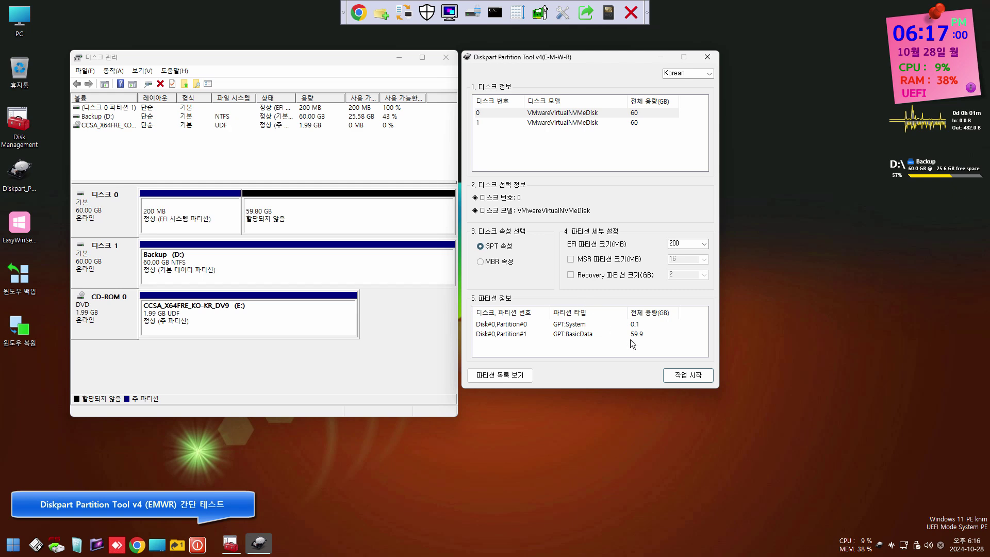
{"action": "left_click", "coordinate": [526, 311]}
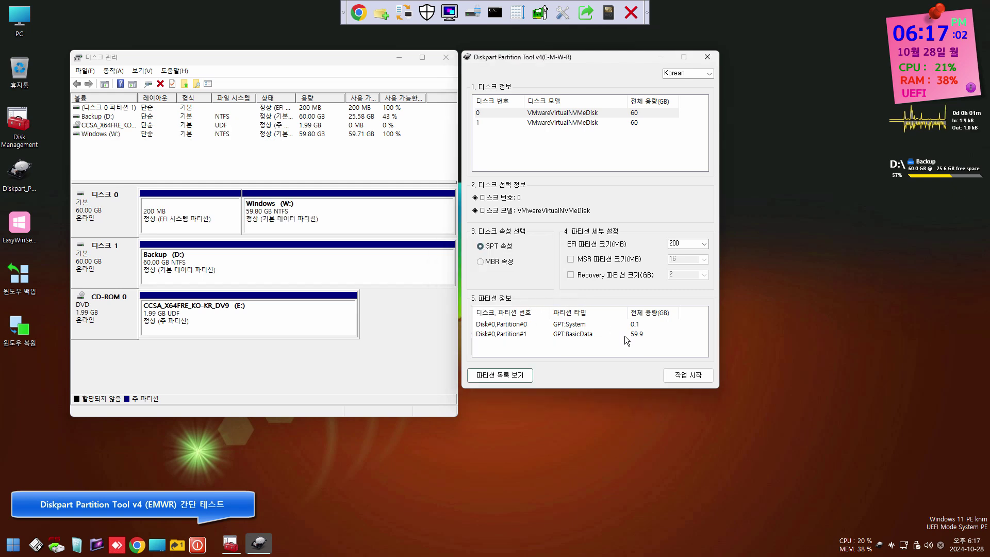
{"action": "left_click", "coordinate": [632, 334]}
- Enter a custom EFI partition size of 700 MB and repartition disk 0 as GPT
{"action": "left_click", "coordinate": [690, 246]}
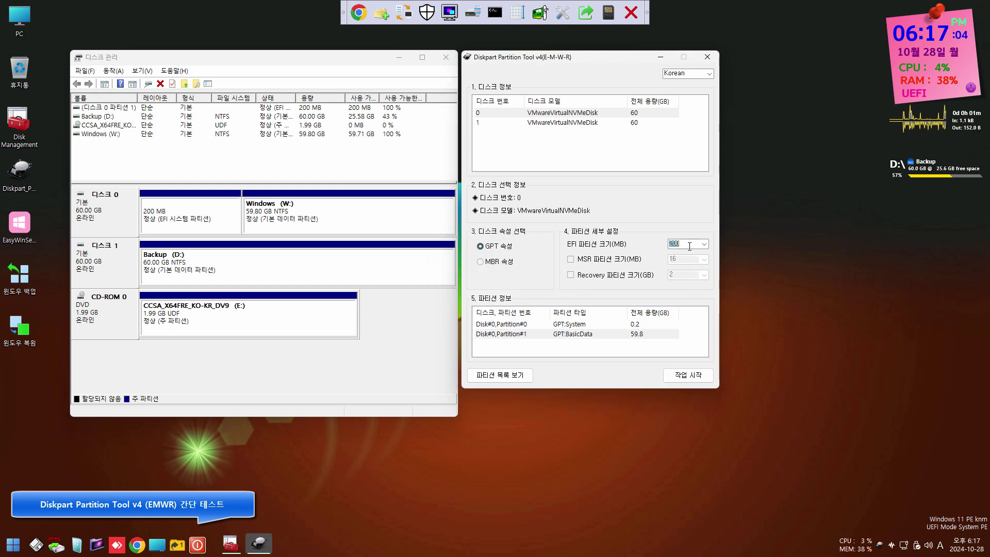
{"action": "type", "text": "1"}
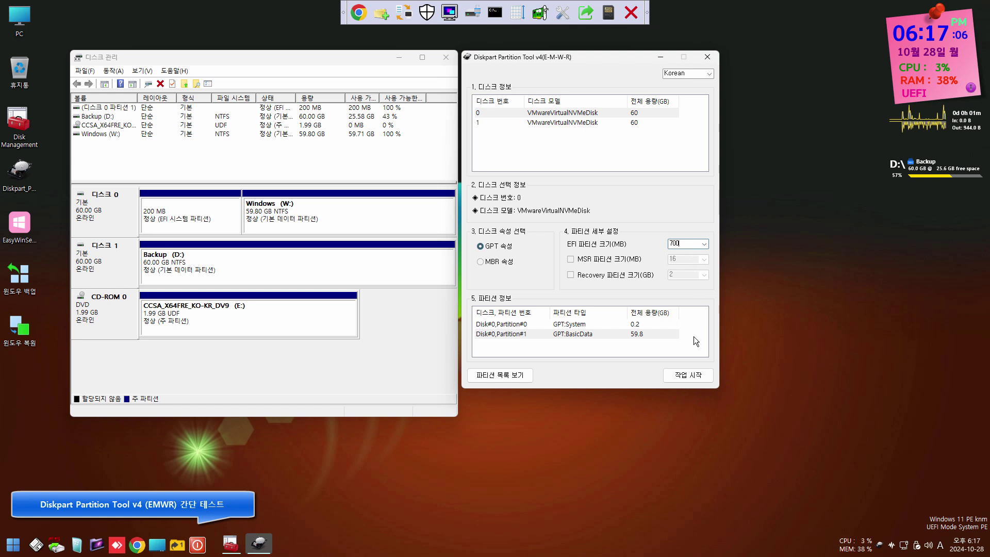
{"action": "type", "text": "00"}
{"action": "left_click", "coordinate": [688, 375]}
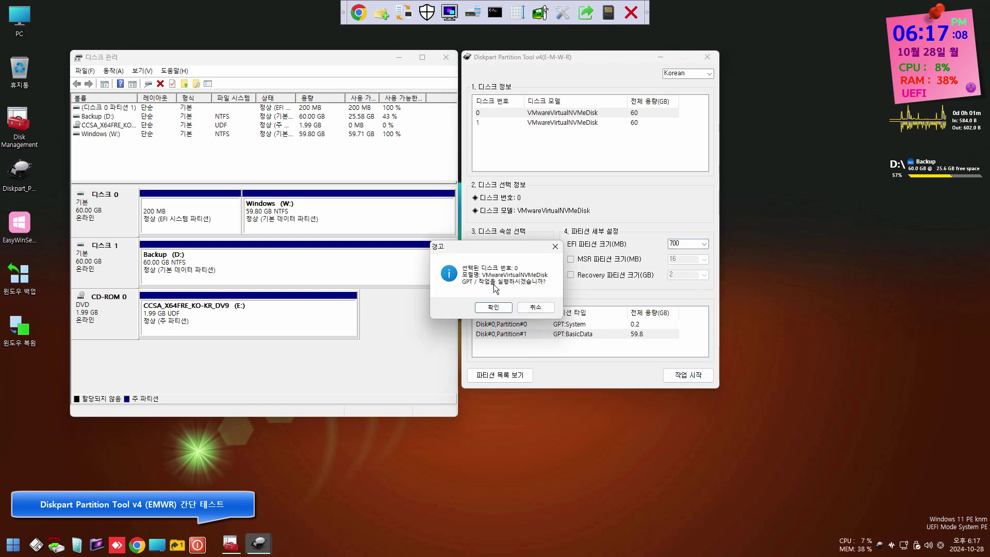
{"action": "left_click", "coordinate": [493, 307]}
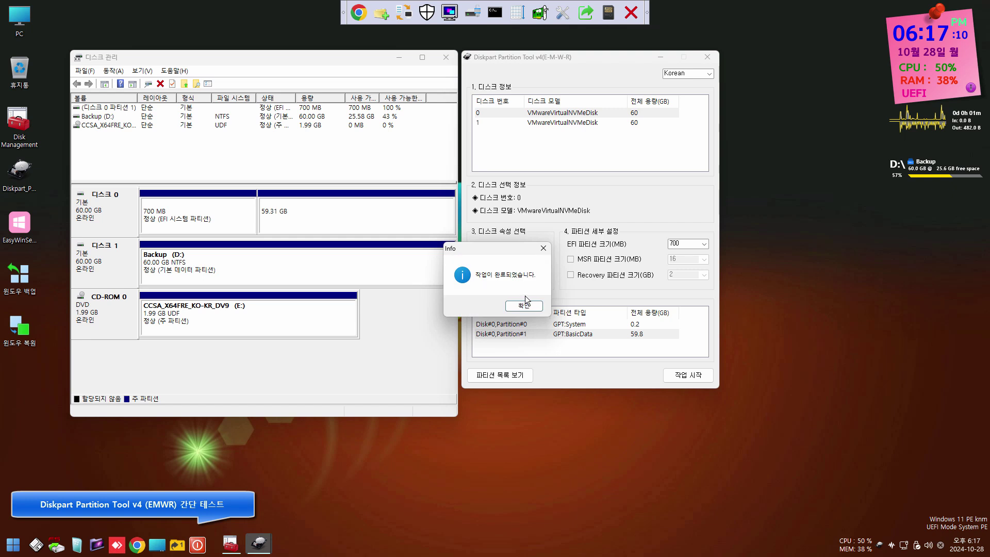
- Repartition disk 0 as GPT with a 100 MB EFI partition and a 16 MB MSR partition, and select its Windows volume in Disk Management
{"action": "left_click", "coordinate": [524, 305]}
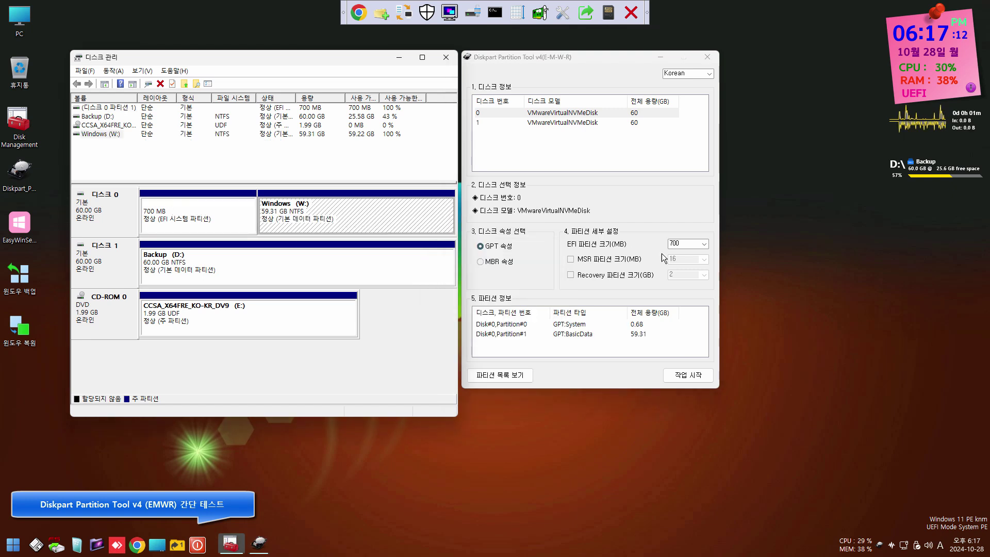
{"action": "left_click", "coordinate": [706, 246]}
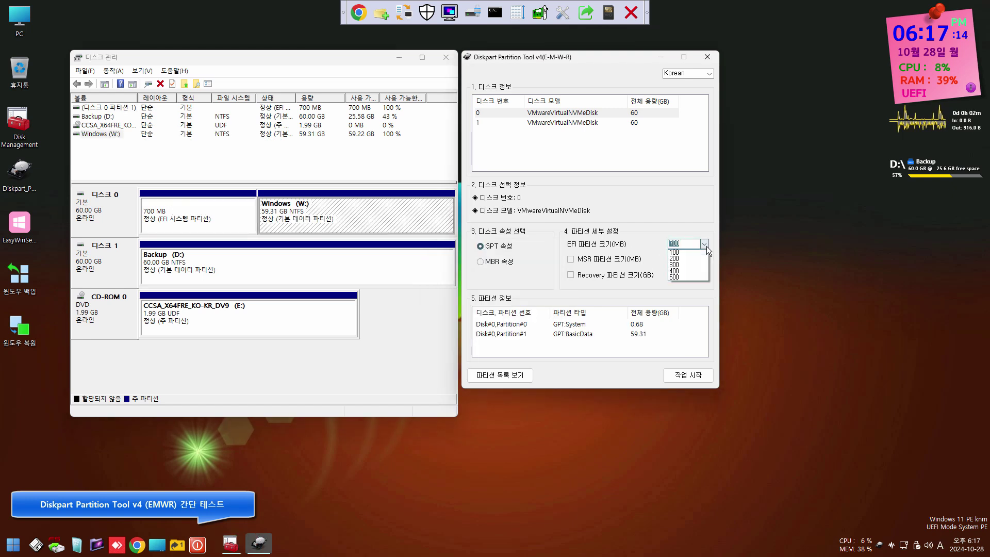
{"action": "left_click", "coordinate": [703, 253]}
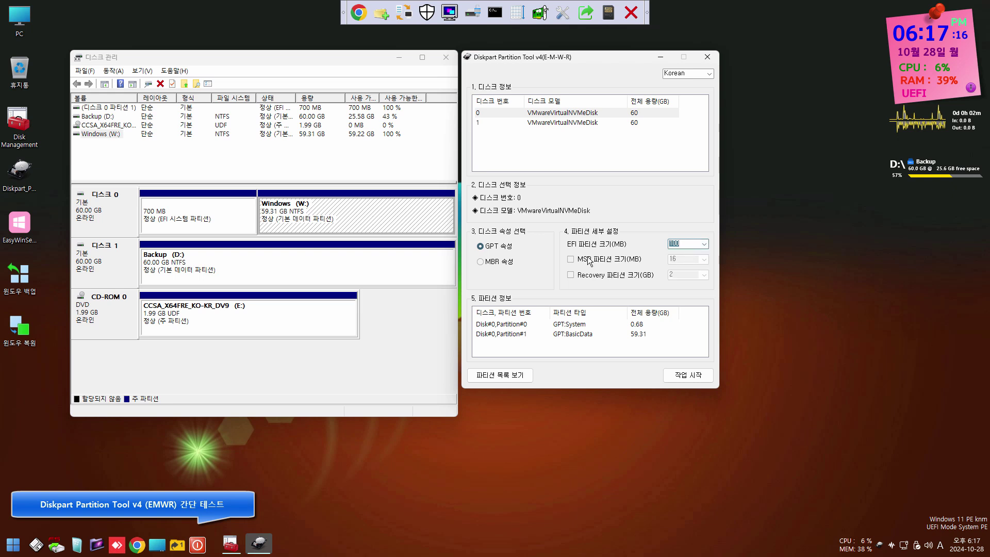
{"action": "left_click", "coordinate": [571, 260]}
{"action": "left_click", "coordinate": [689, 375]}
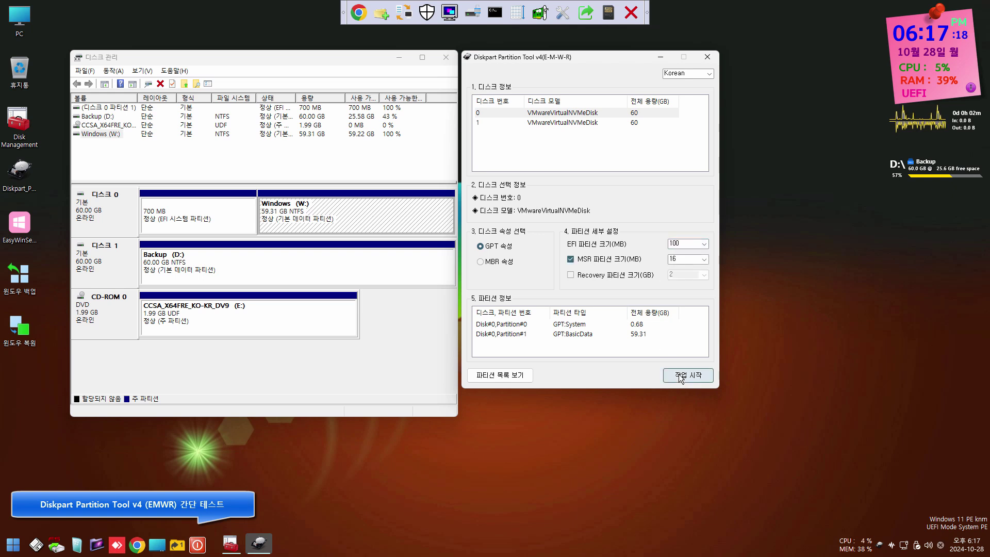
{"action": "left_click", "coordinate": [495, 308]}
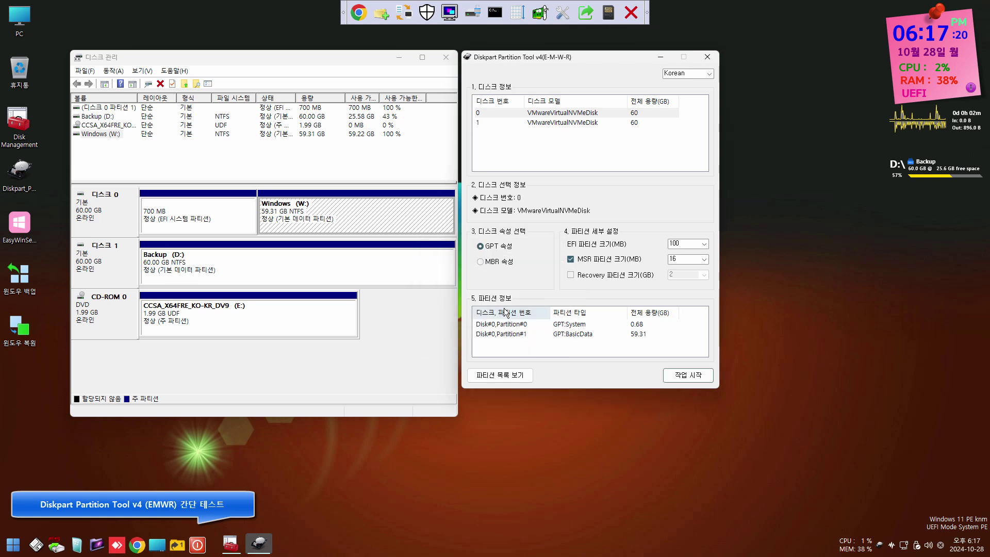
{"action": "left_click", "coordinate": [523, 307]}
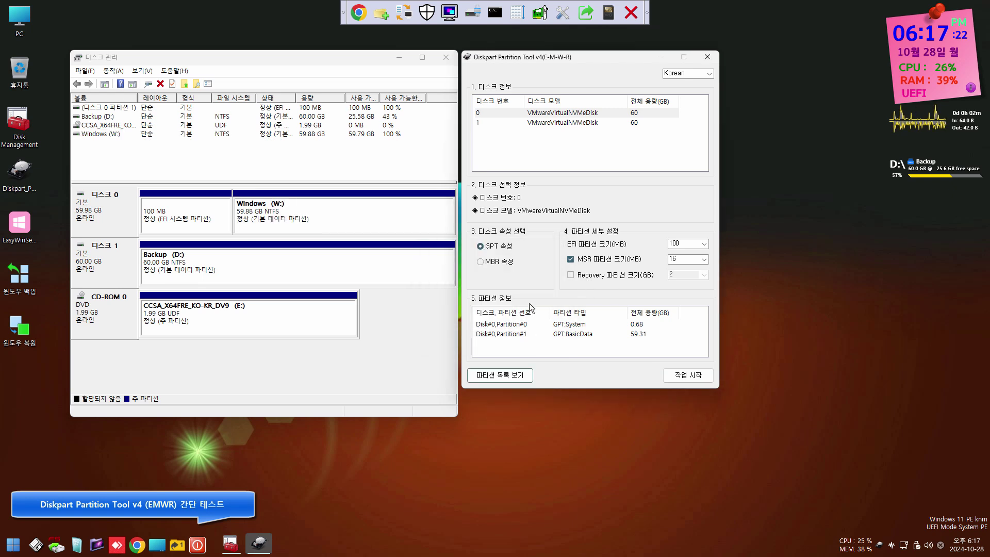
{"action": "left_click", "coordinate": [287, 216]}
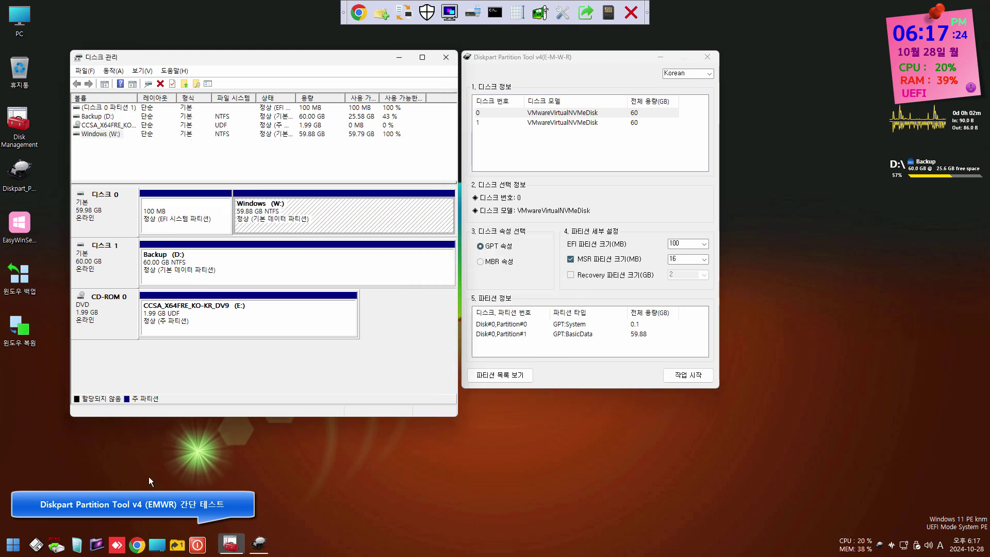
- Switch to BOOTICE and examine the EFI, MS Reserved and Windows partitions of disk HD0 in its partition manager
{"action": "left_click", "coordinate": [494, 287]}
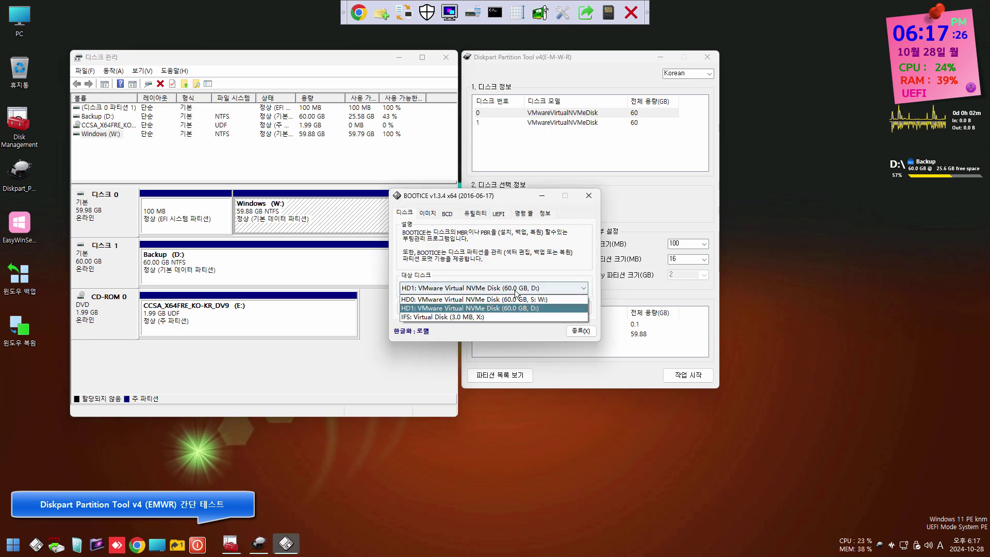
{"action": "left_click", "coordinate": [494, 298]}
{"action": "left_click", "coordinate": [539, 311]}
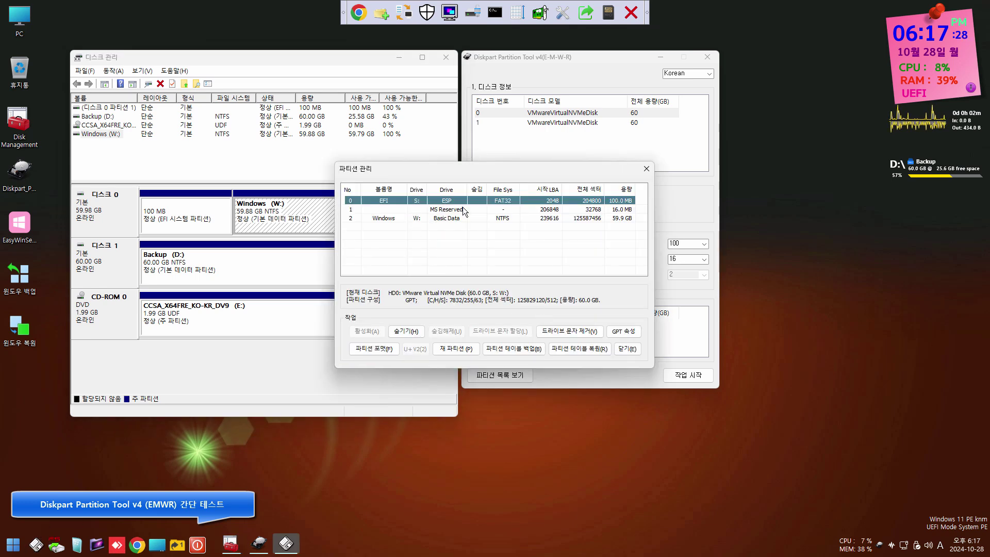
{"action": "left_click", "coordinate": [628, 210]}
{"action": "key", "text": "Down"}
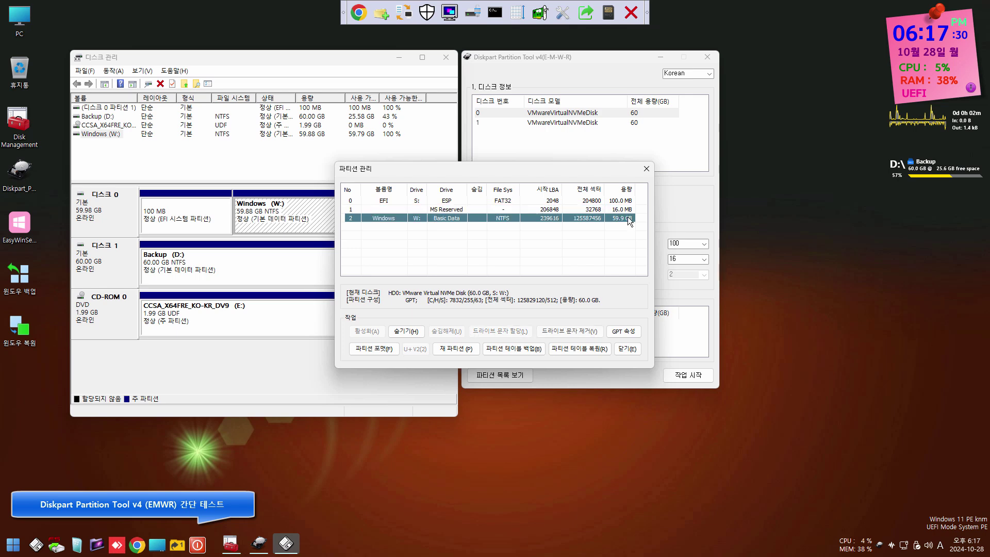
{"action": "key", "text": "Up"}
{"action": "key", "text": "Up"}
{"action": "left_click", "coordinate": [627, 210]}
{"action": "key", "text": "Down"}
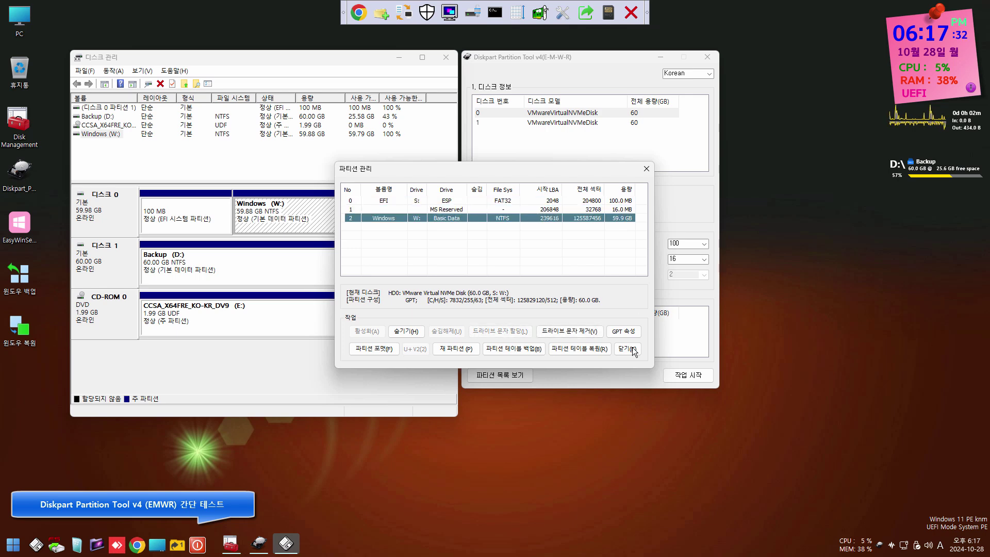
{"action": "left_click", "coordinate": [627, 349]}
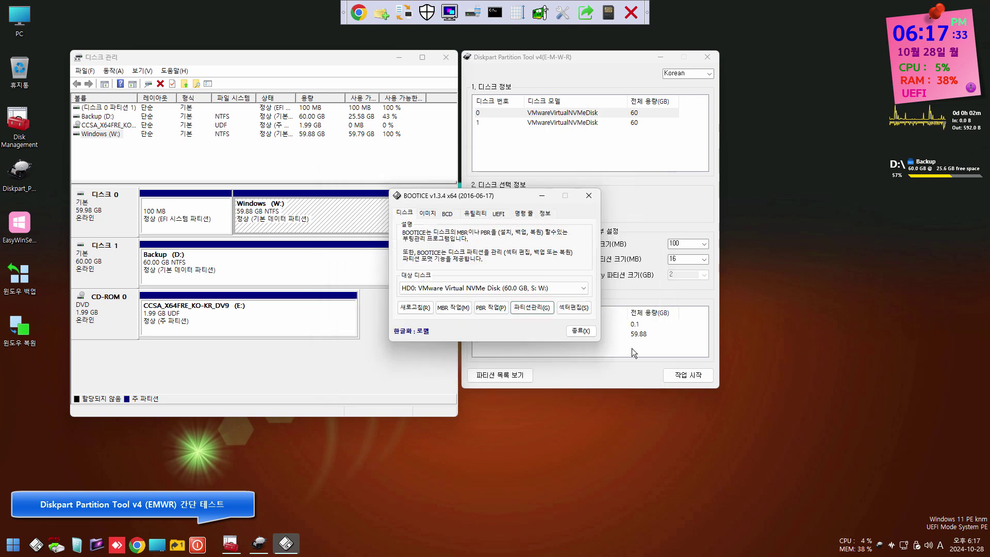
{"action": "left_click", "coordinate": [589, 197]}
- Add a 2 GB Recovery partition to the layout, repartition disk 0 as GPT, and refresh the partition list
{"action": "left_click", "coordinate": [592, 277]}
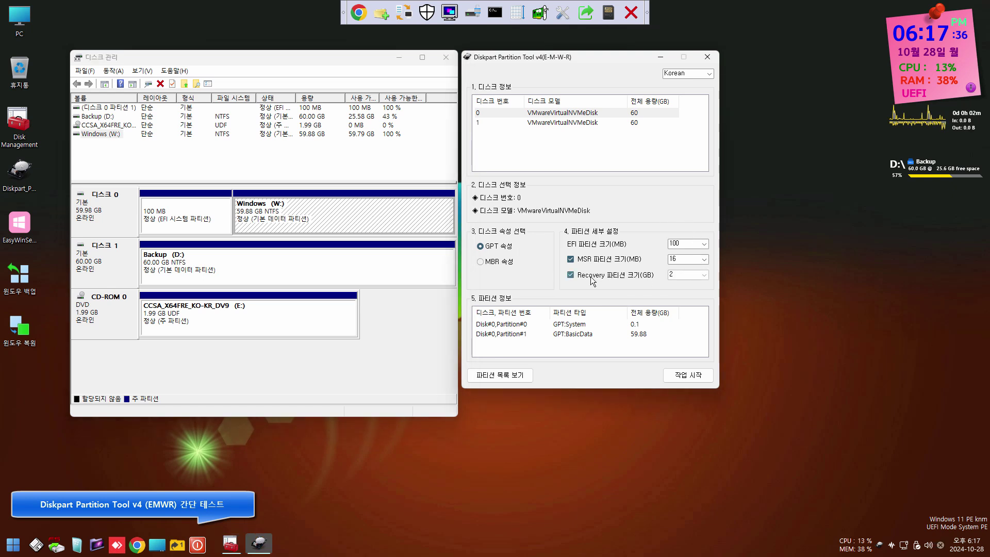
{"action": "left_click", "coordinate": [688, 374]}
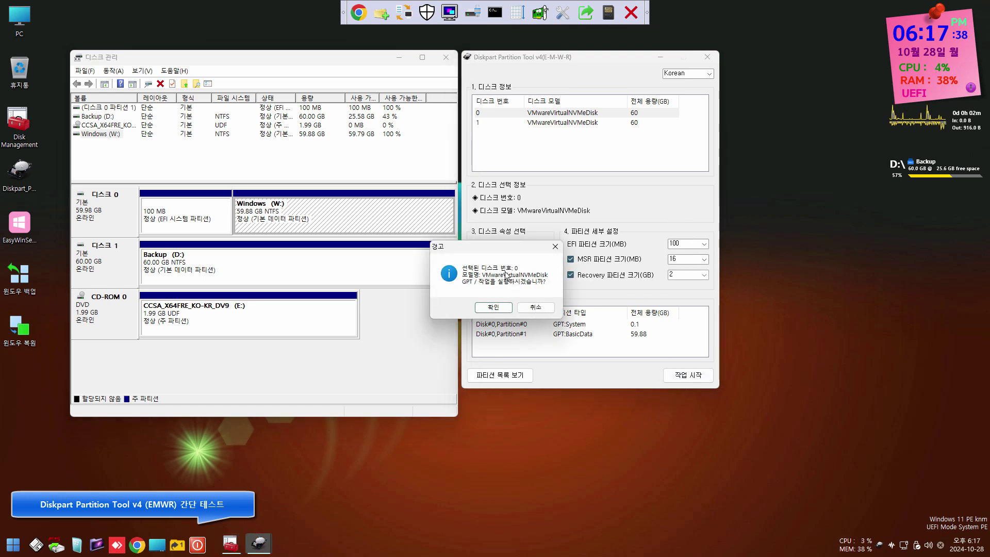
{"action": "left_click", "coordinate": [494, 308]}
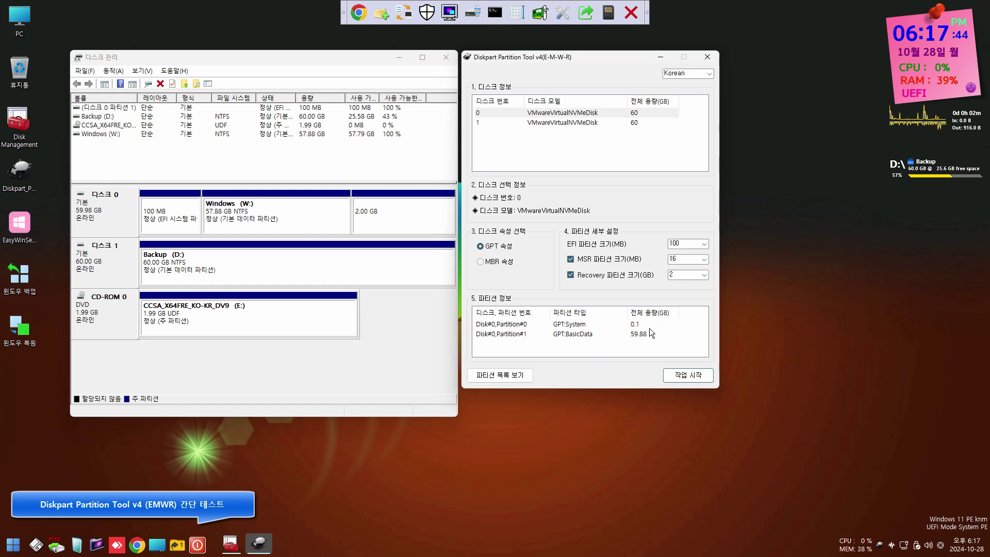
{"action": "left_click", "coordinate": [514, 306]}
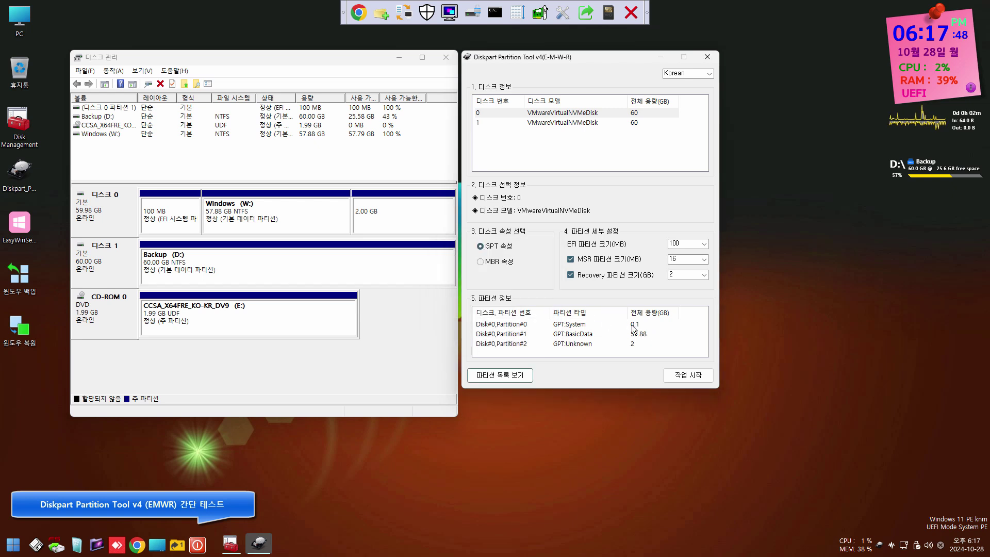
{"action": "left_click", "coordinate": [637, 334]}
{"action": "left_click", "coordinate": [640, 344]}
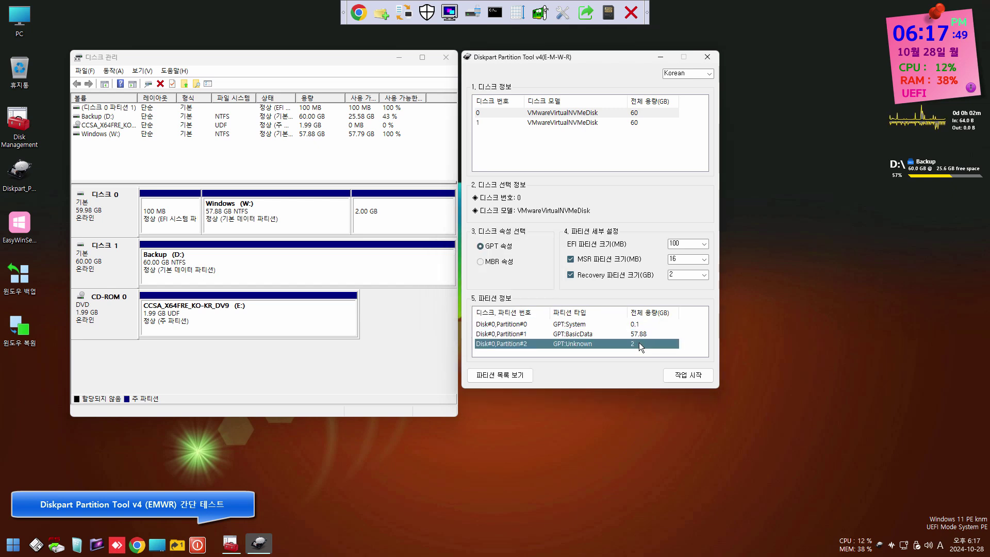
- Switch to BOOTICE and check disk HD0's partition list, including the new Recovery partition
{"action": "left_click", "coordinate": [36, 543]}
{"action": "left_click", "coordinate": [544, 288]}
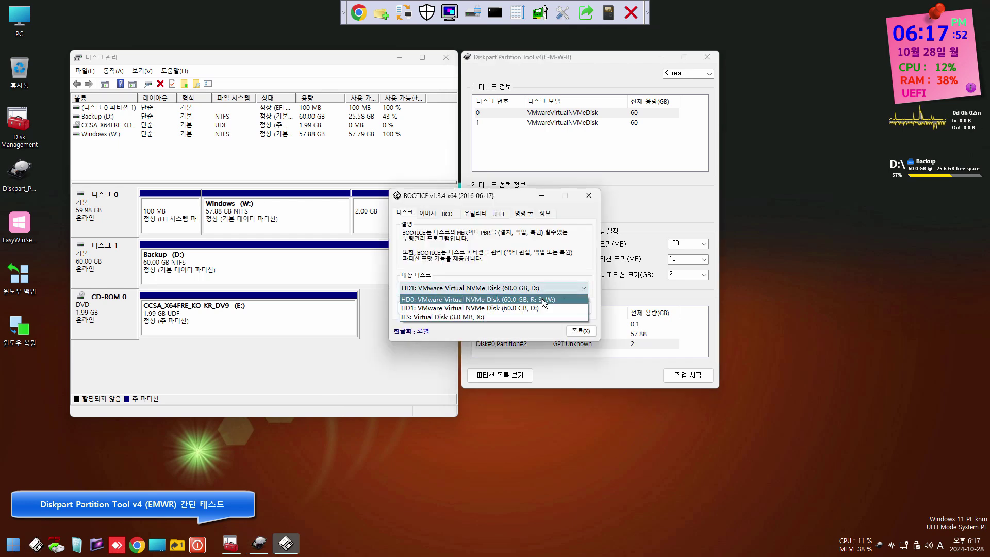
{"action": "left_click", "coordinate": [543, 299]}
{"action": "left_click", "coordinate": [532, 307]}
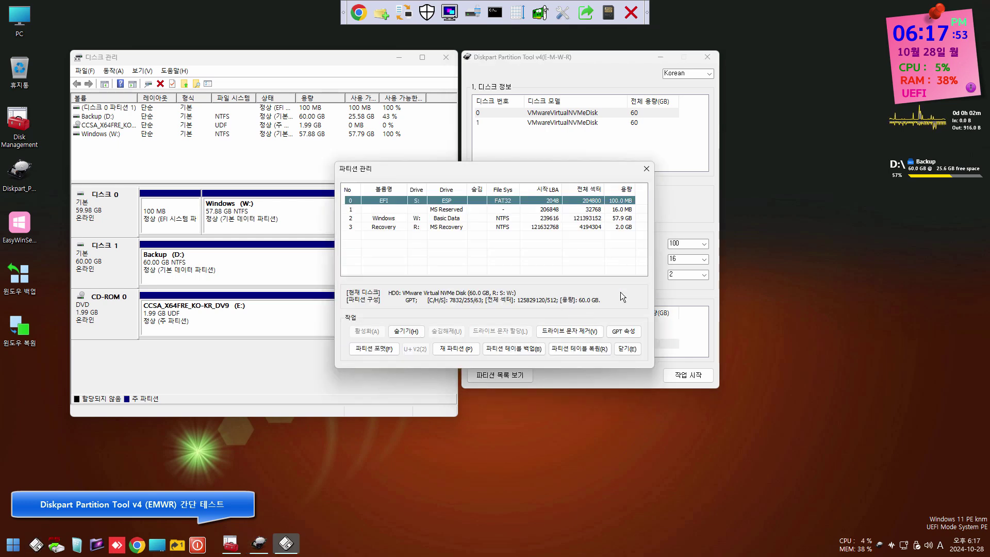
{"action": "left_click", "coordinate": [626, 210]}
{"action": "left_click", "coordinate": [628, 219]}
{"action": "left_click", "coordinate": [629, 228]}
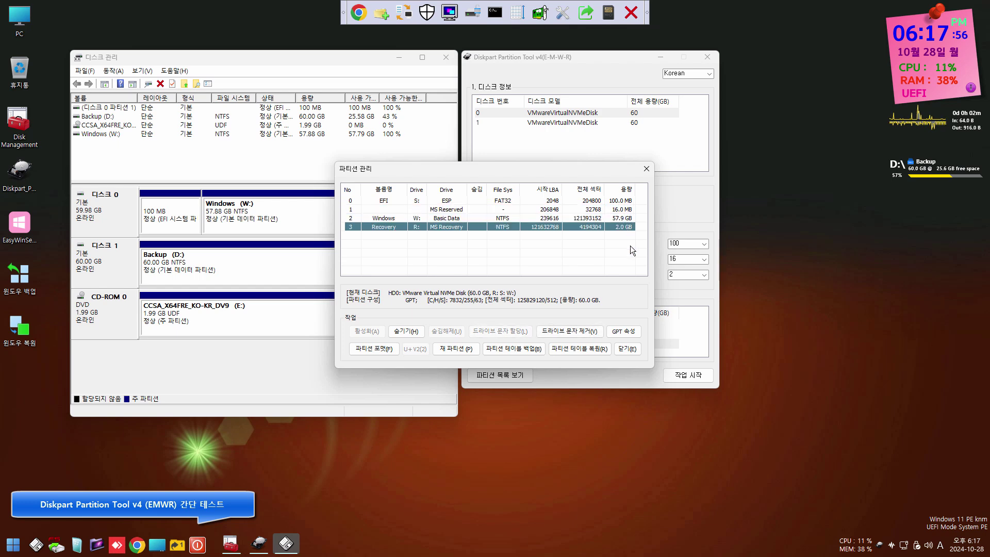
{"action": "left_click", "coordinate": [621, 349]}
- Set the Recovery partition size to 10 GB and repartition disk 0 as GPT
{"action": "left_click", "coordinate": [703, 274]}
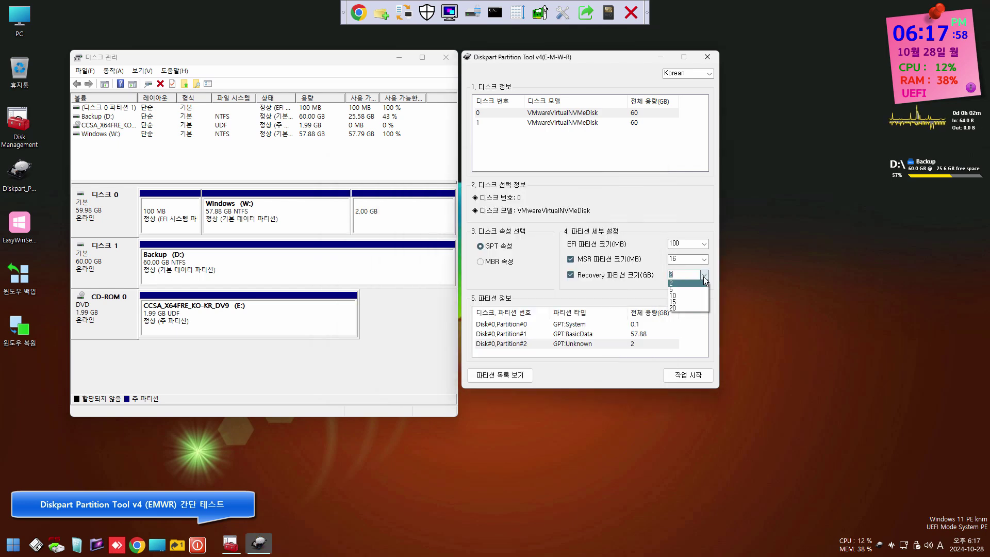
{"action": "left_click", "coordinate": [691, 295]}
{"action": "left_click", "coordinate": [688, 375]}
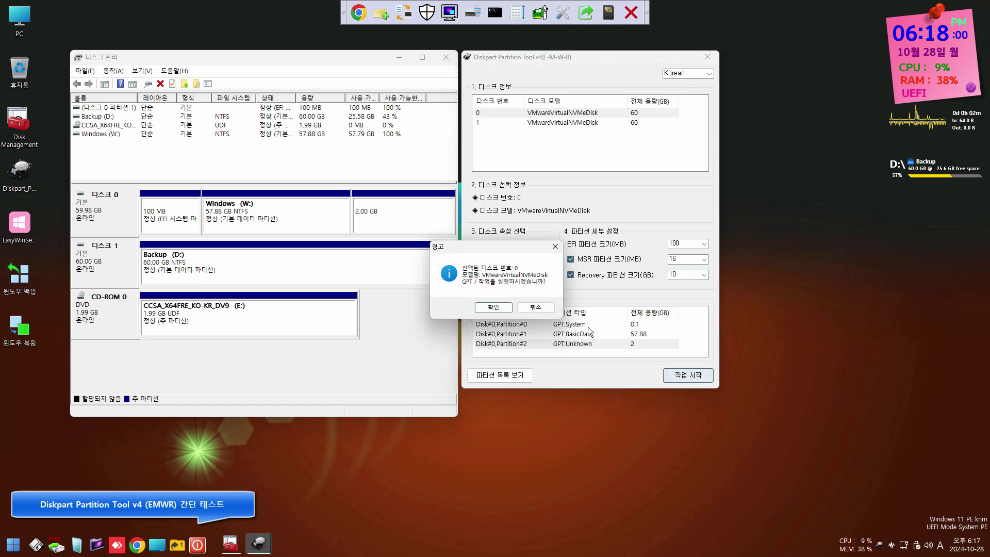
{"action": "left_click", "coordinate": [539, 309]}
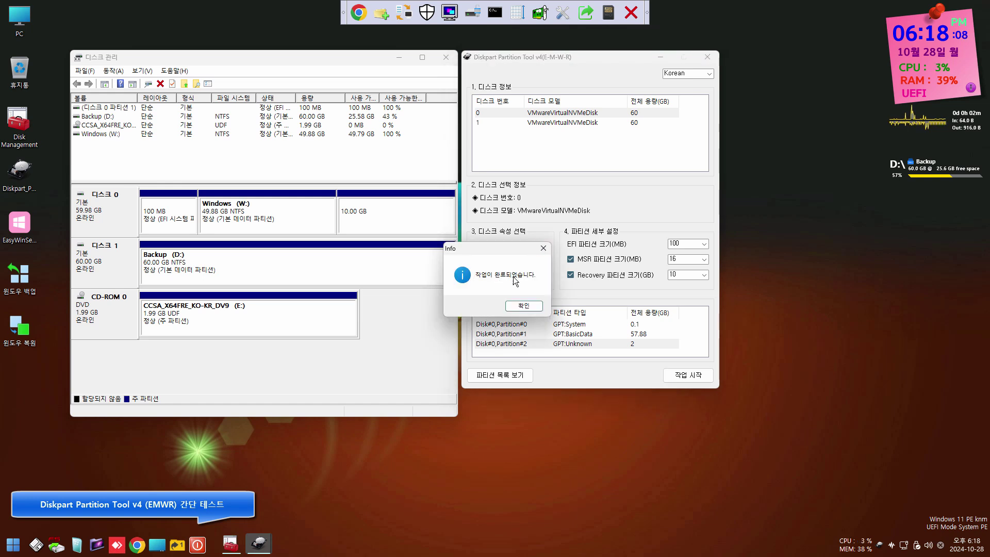
{"action": "left_click", "coordinate": [524, 305]}
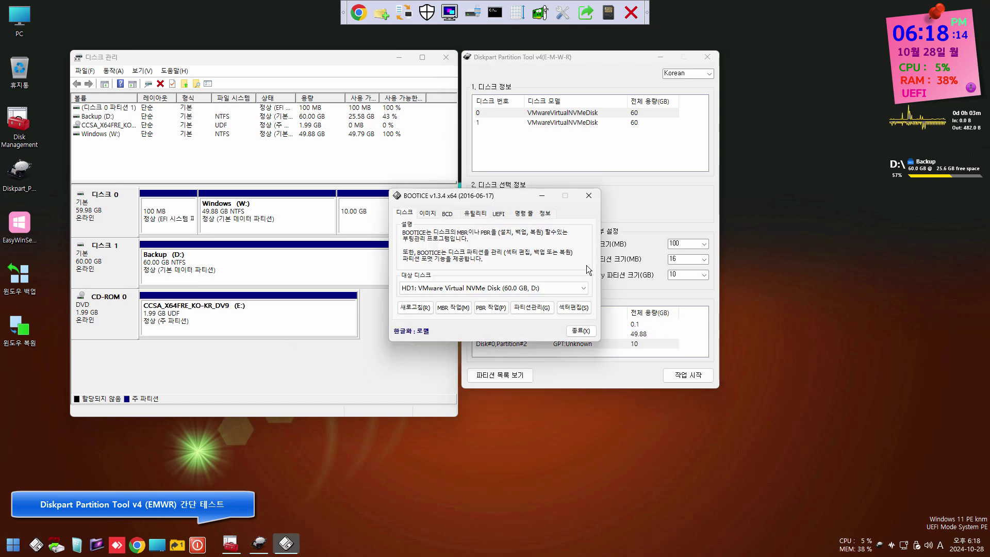
- Check the resized Recovery partition in BOOTICE's partition list for HD0, and close all the disk tools
{"action": "left_click", "coordinate": [555, 288]}
{"action": "left_click", "coordinate": [553, 297]}
{"action": "left_click", "coordinate": [531, 307]}
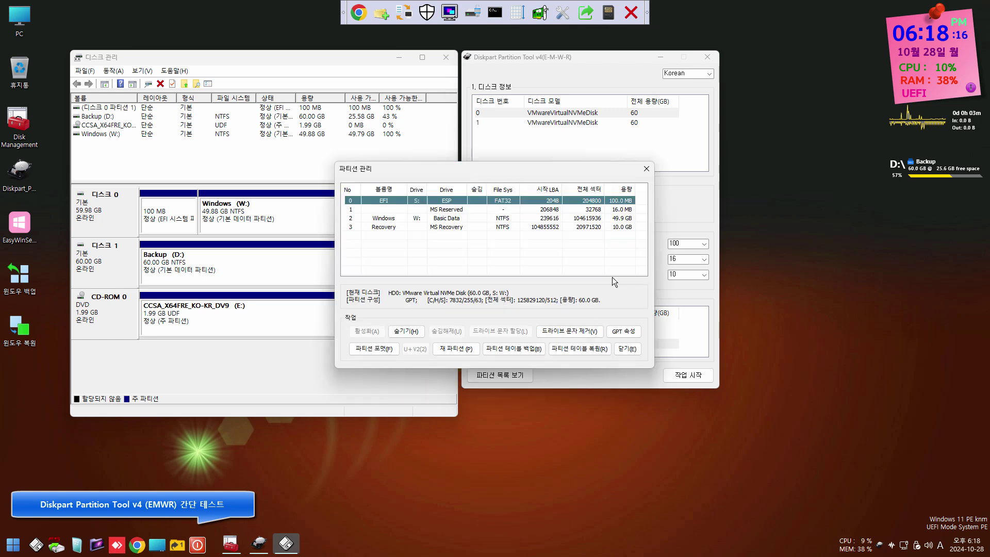
{"action": "left_click", "coordinate": [625, 209]}
{"action": "left_click", "coordinate": [625, 218]}
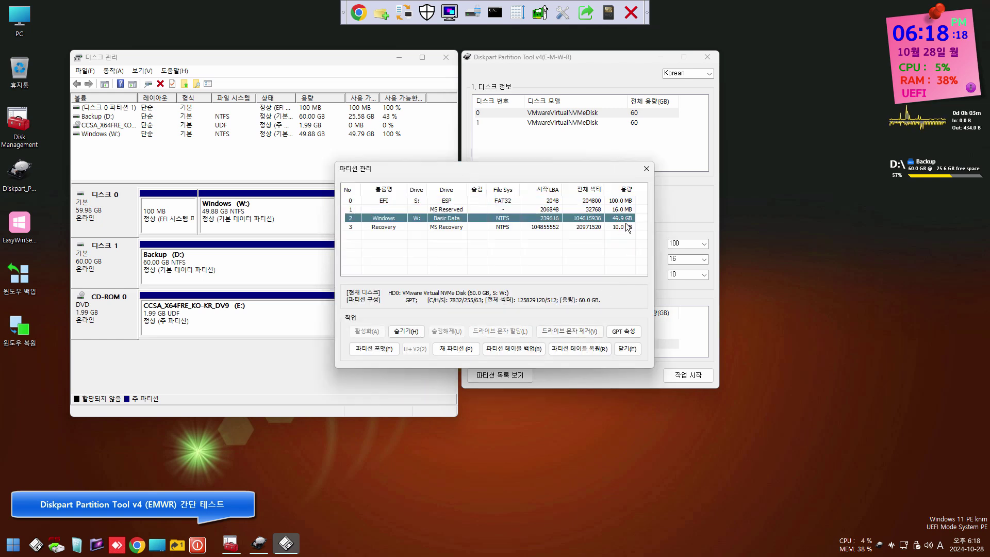
{"action": "left_click", "coordinate": [627, 228]}
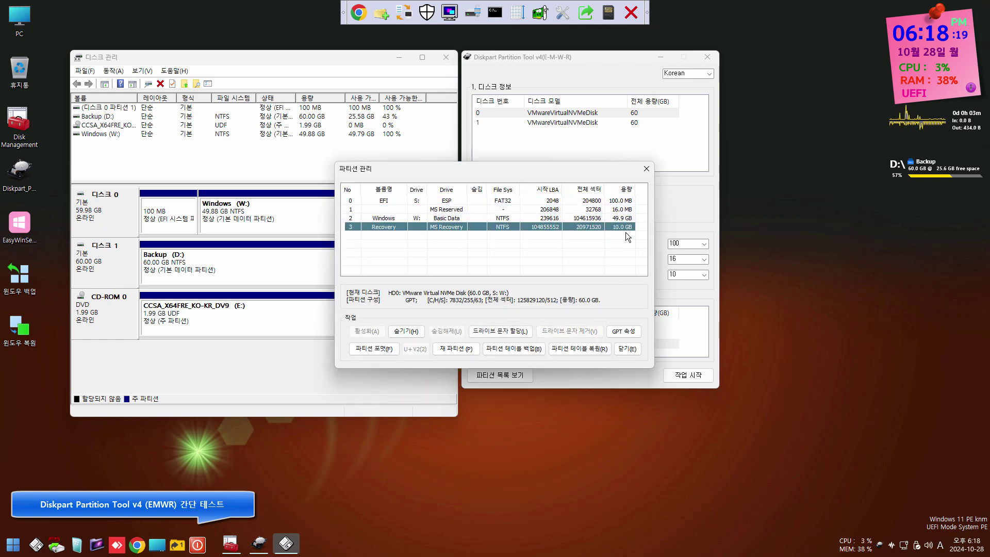
{"action": "left_click", "coordinate": [628, 349]}
{"action": "left_click", "coordinate": [581, 331]}
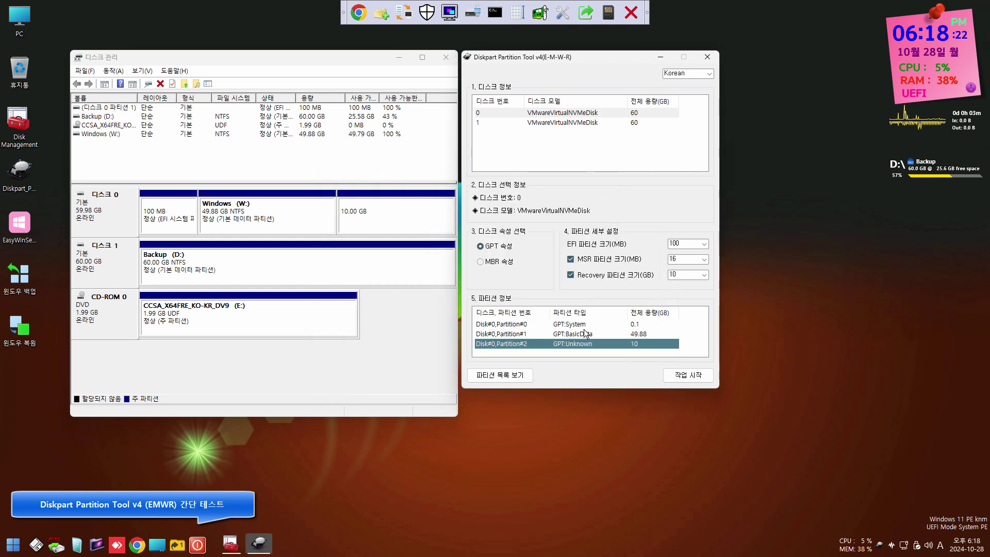
{"action": "left_click", "coordinate": [707, 59]}
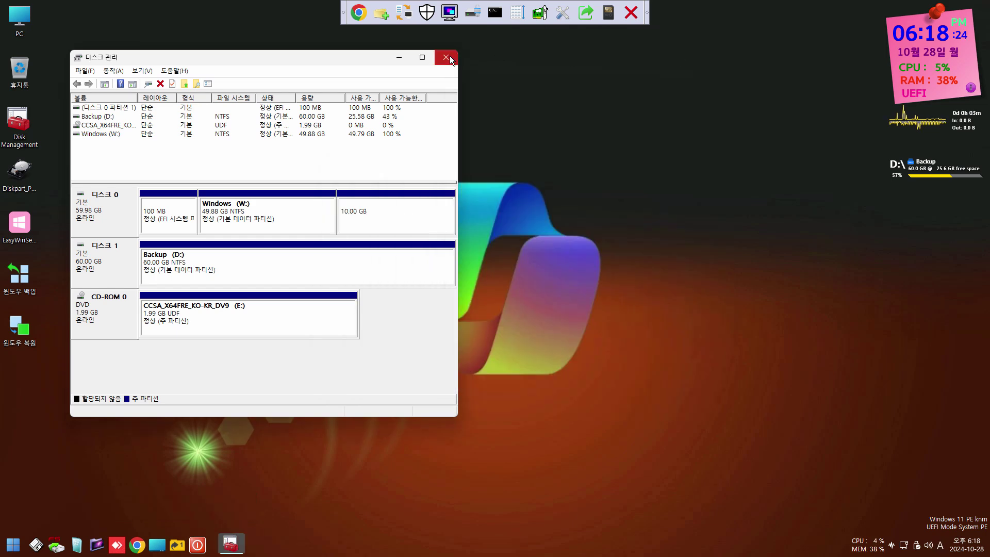
{"action": "left_click", "coordinate": [447, 57]}
- Open the Backup drive (D:) in File Explorer and mount the Windows_11_24H2_Enterprise_LTSC_5in1_Hotfix241011_App3in disk image
{"action": "double_click", "coordinate": [19, 18]}
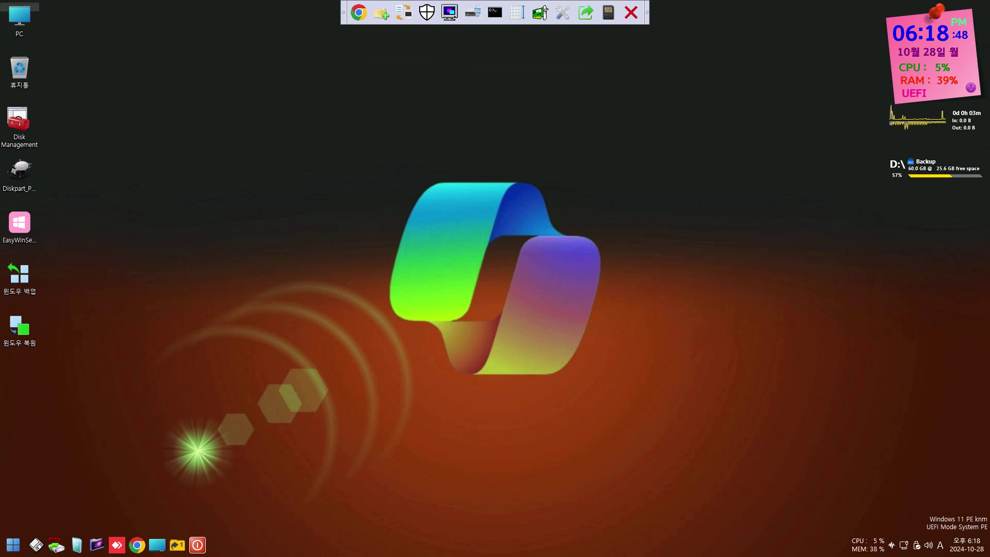
{"action": "double_click", "coordinate": [385, 187]}
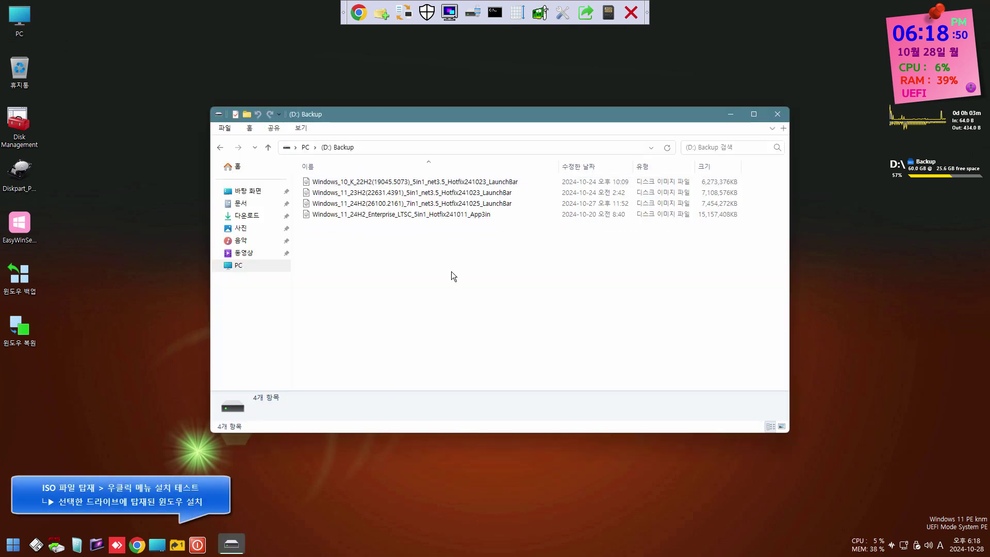
{"action": "right_click", "coordinate": [460, 217]}
{"action": "left_click", "coordinate": [515, 223]}
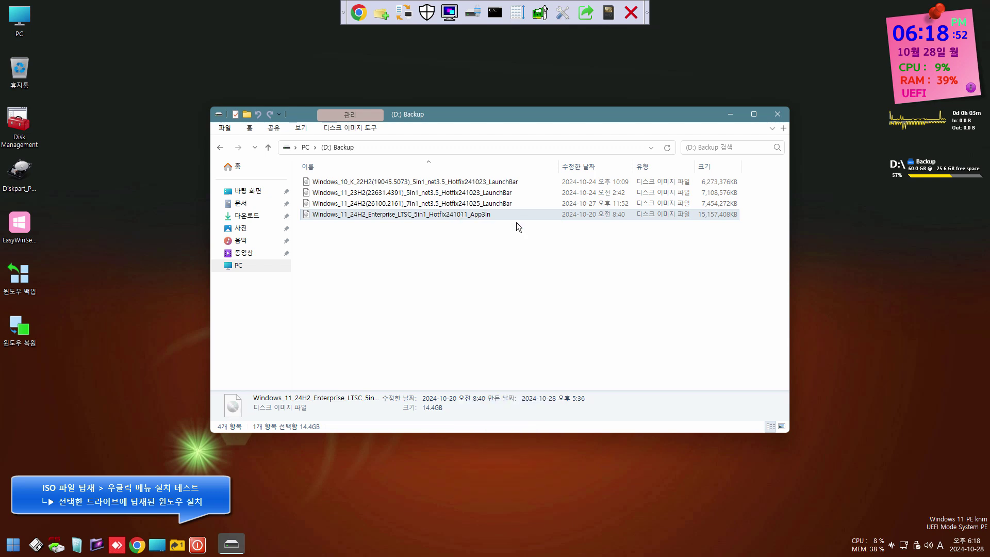
- Launch the DISM installation of the mounted Windows image onto the Windows (W:) drive from PC
{"action": "left_click", "coordinate": [305, 147]}
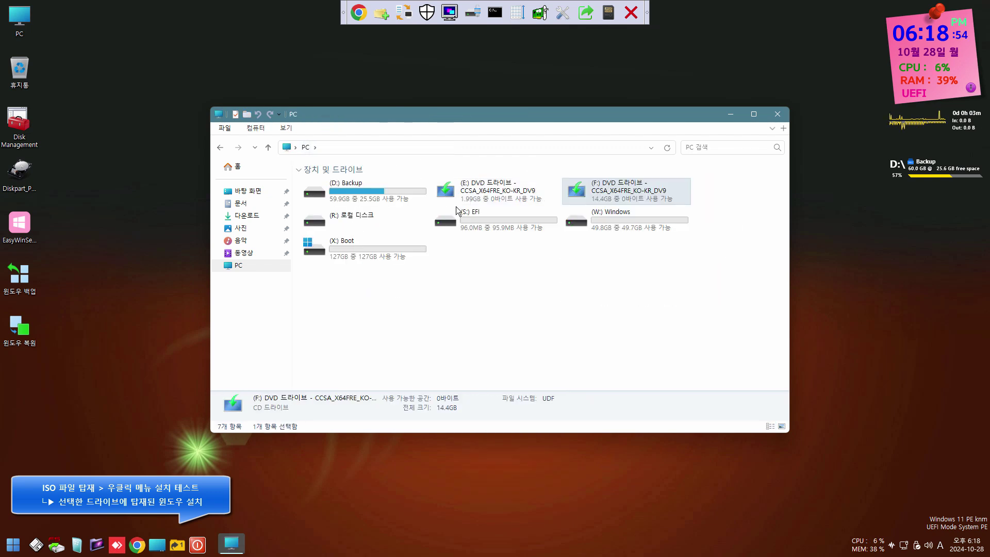
{"action": "left_click", "coordinate": [647, 228]}
{"action": "right_click", "coordinate": [647, 228]}
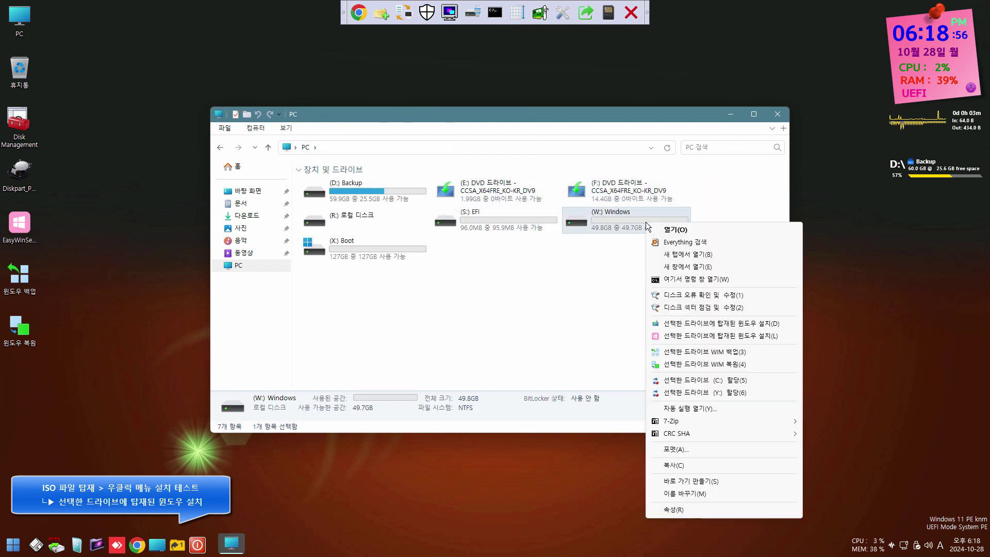
{"action": "left_click", "coordinate": [764, 323]}
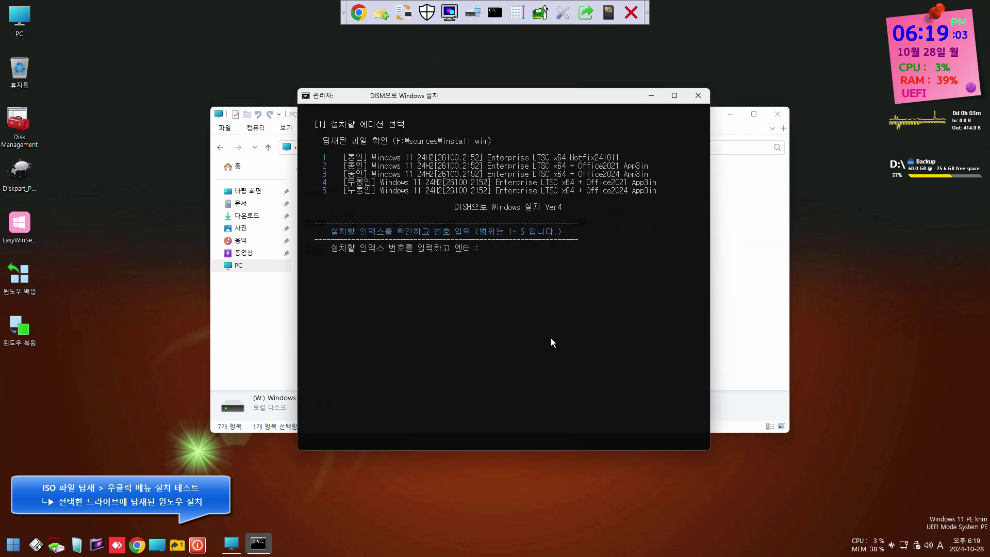
- Choose index 4, Windows 11 24H2 Enterprise LTSC x64 + Office2021 App3in, and skip the unattended setup file with option P
{"action": "type", "text": "4"}
{"action": "key", "text": "Return"}
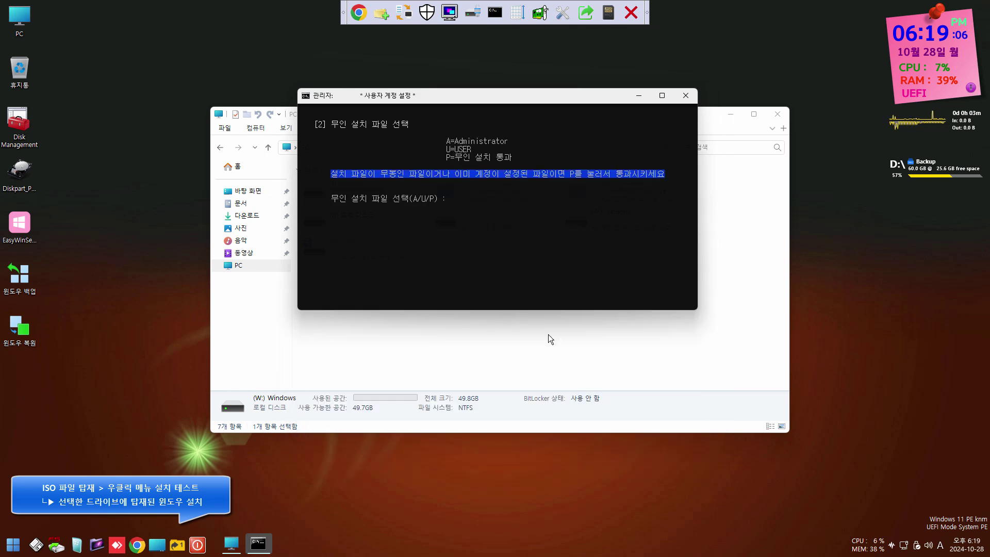
{"action": "type", "text": "P"}
{"action": "key", "text": "Return"}
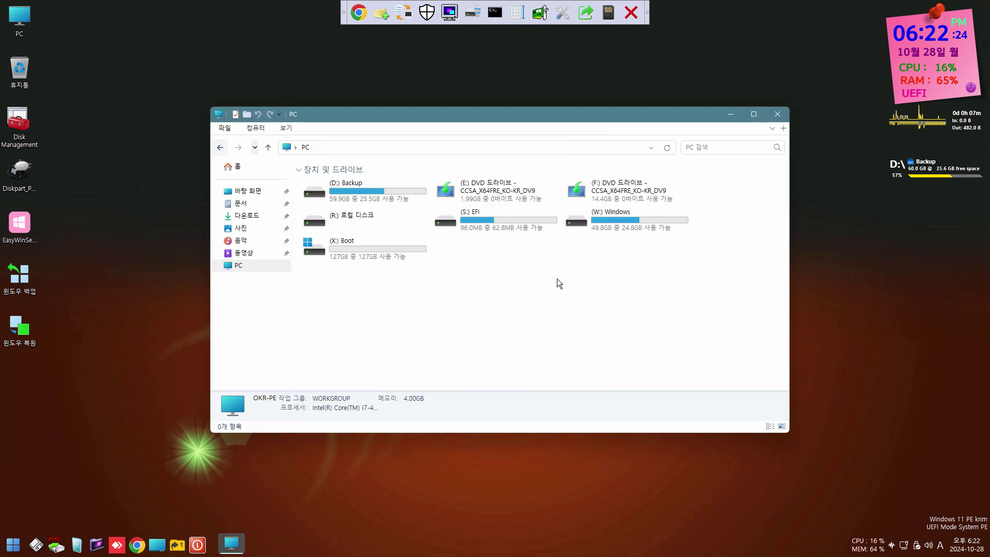
- Check the contents of the EFI (S:) and Windows (W:) drives, and return to the PC drive overview
{"action": "double_click", "coordinate": [509, 218]}
{"action": "left_click", "coordinate": [371, 181]}
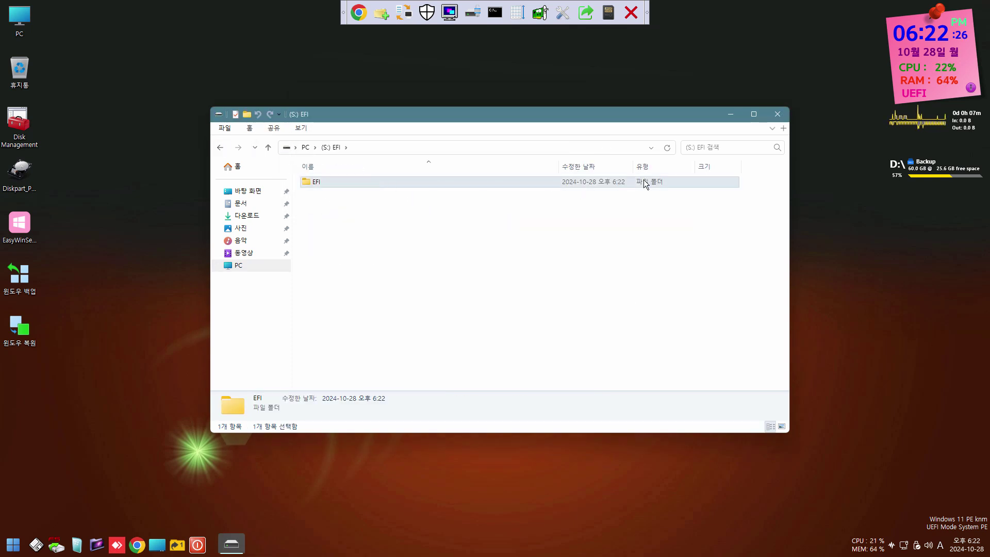
{"action": "key", "text": "BackSpace"}
{"action": "double_click", "coordinate": [670, 225]}
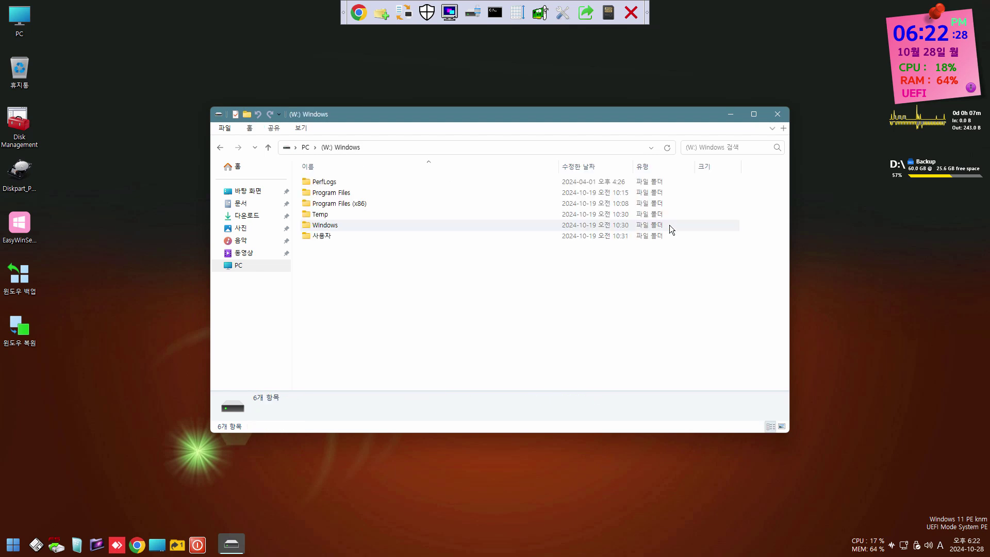
{"action": "key", "text": "BackSpace"}
{"action": "left_click", "coordinate": [605, 319]}
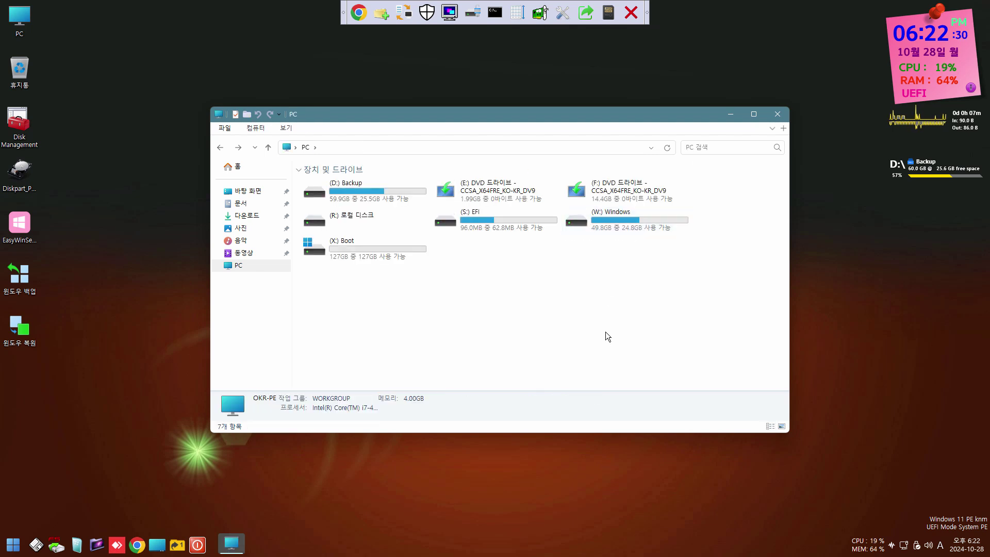
- Examine the EasyWinSetup and WinNTSetup options available for the Windows_11_24H2_Enterprise_LTSC_5in1_Hotfix241011_App3in image on the Backup drive (D:)
{"action": "double_click", "coordinate": [400, 191]}
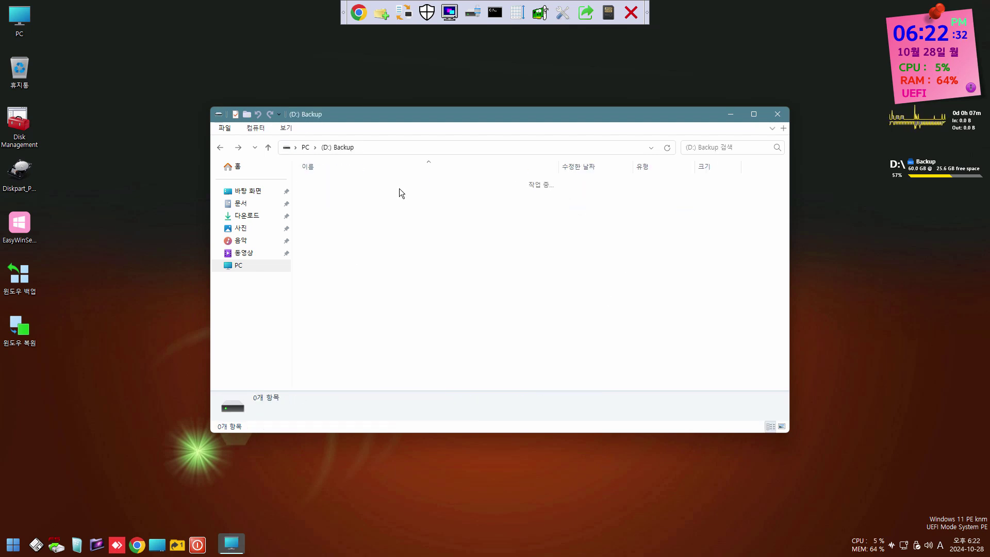
{"action": "left_click", "coordinate": [456, 215]}
{"action": "right_click", "coordinate": [456, 216]}
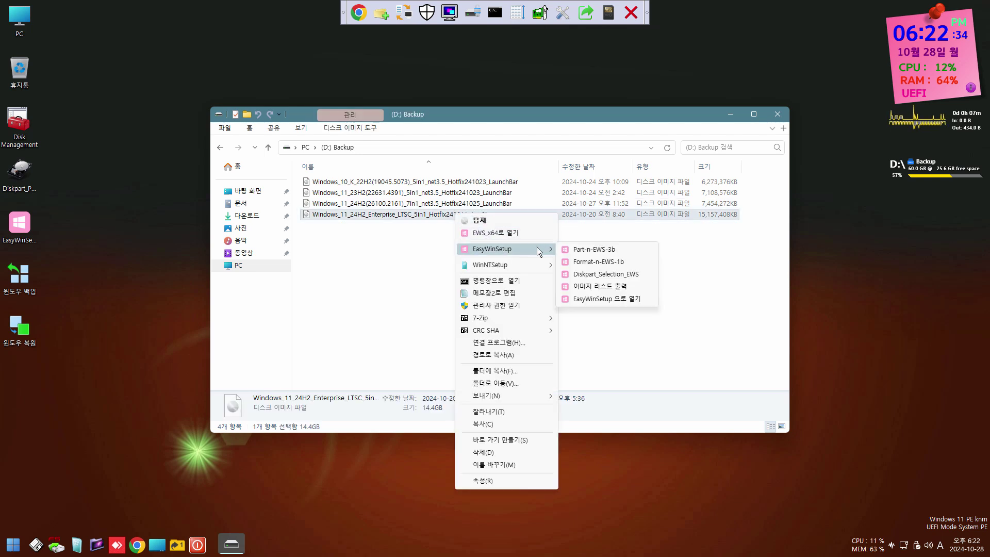
{"action": "mouse_move", "coordinate": [529, 267]}
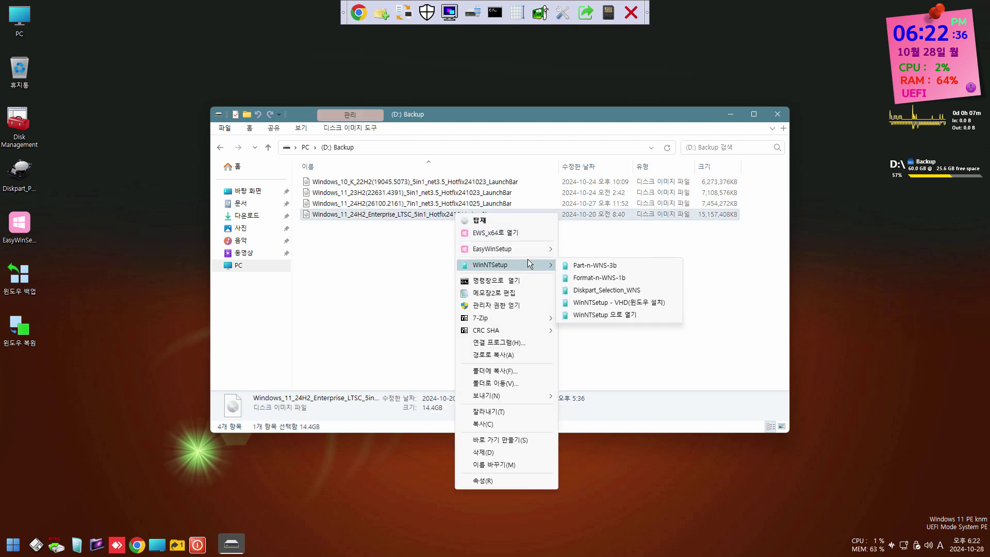
{"action": "left_click", "coordinate": [370, 269]}
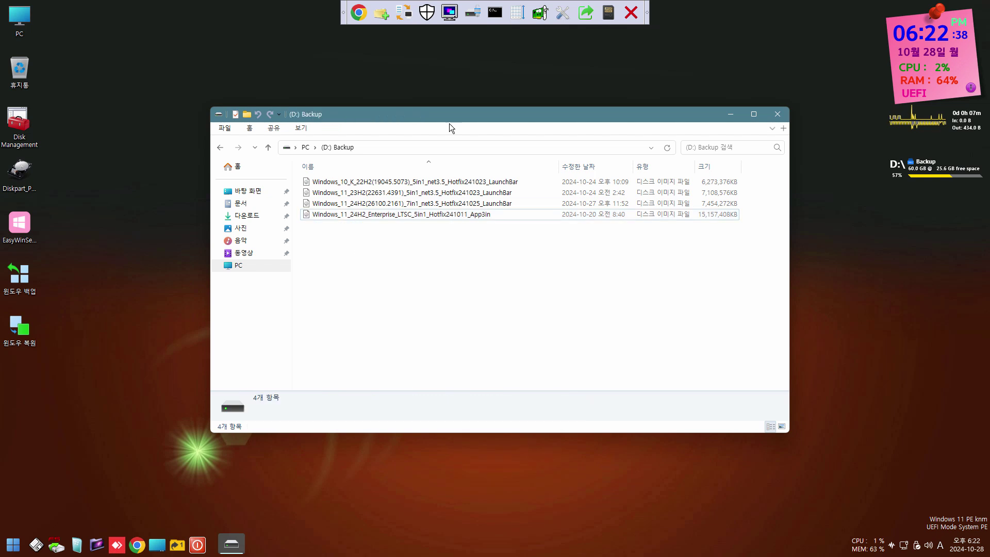
- Close File Explorer and restart the computer from the PE into the newly installed Windows
{"action": "left_click", "coordinate": [777, 114]}
{"action": "left_click", "coordinate": [197, 545]}
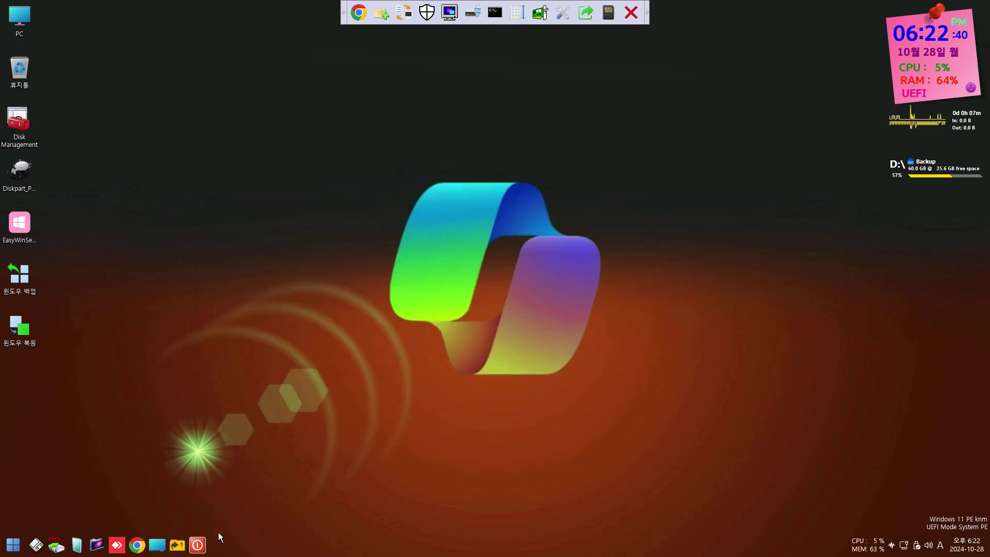
{"action": "left_click", "coordinate": [508, 281]}
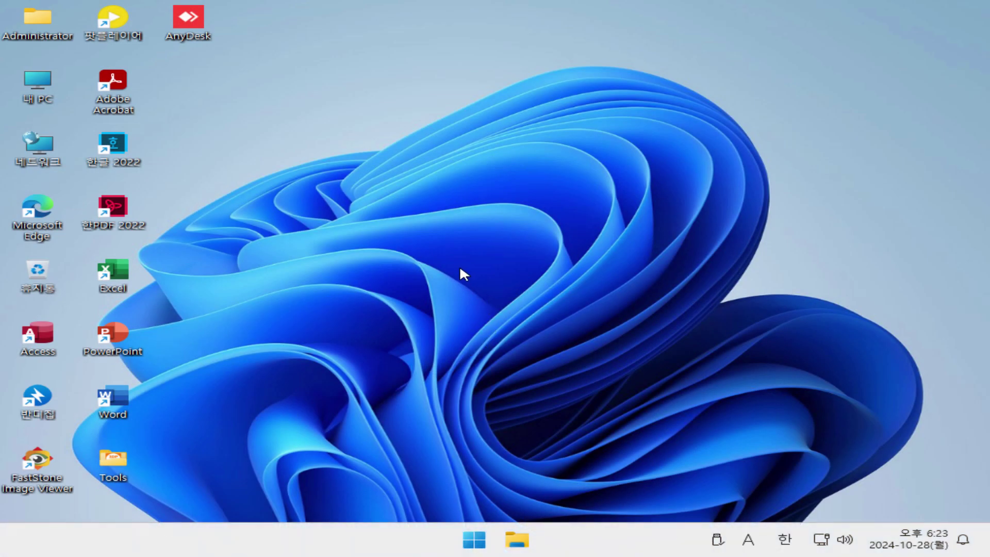
- Look over the Start menu of the newly installed Windows and close it
{"action": "left_click", "coordinate": [470, 537]}
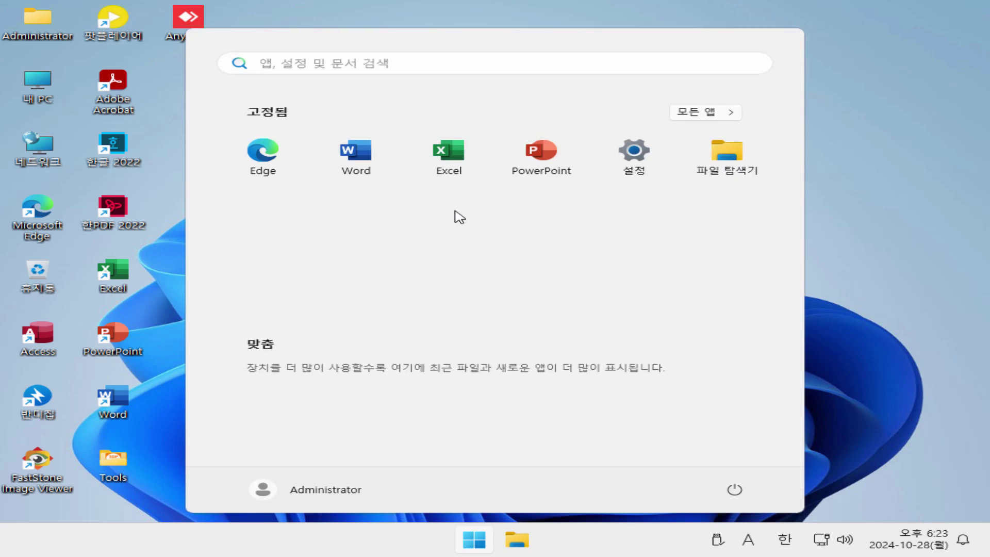
{"action": "left_click", "coordinate": [830, 252]}
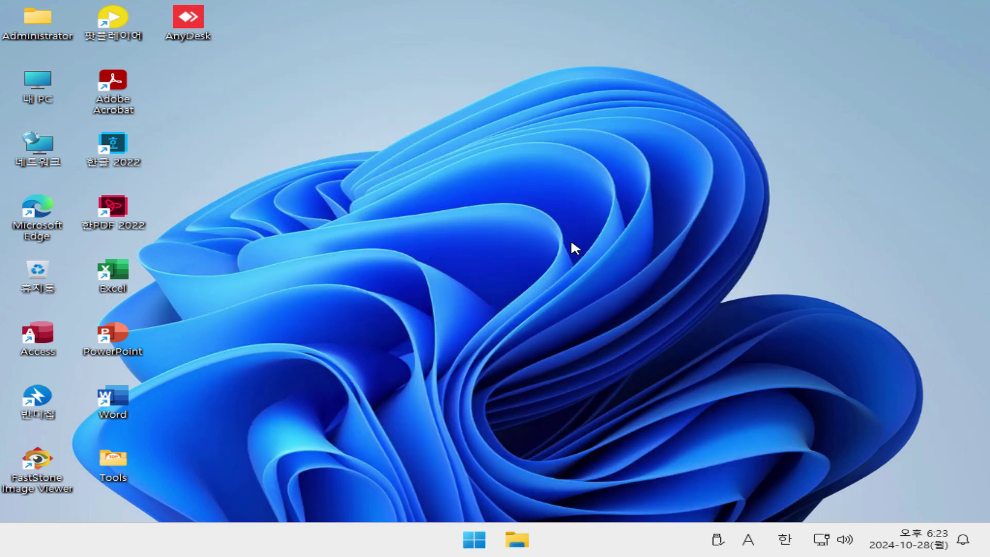
- Set the display resolution to 1920 × 1080 and keep the change
{"action": "right_click", "coordinate": [455, 218]}
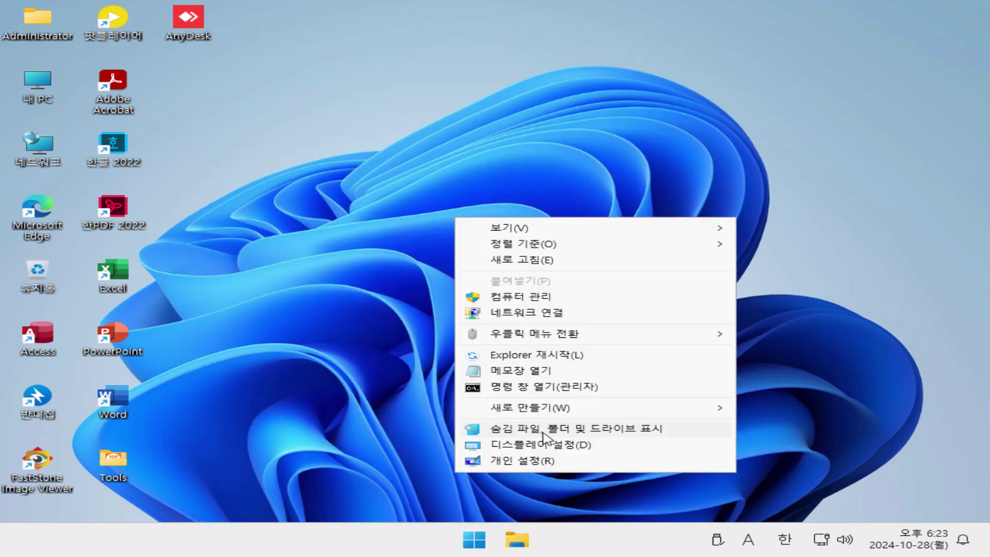
{"action": "left_click", "coordinate": [551, 445]}
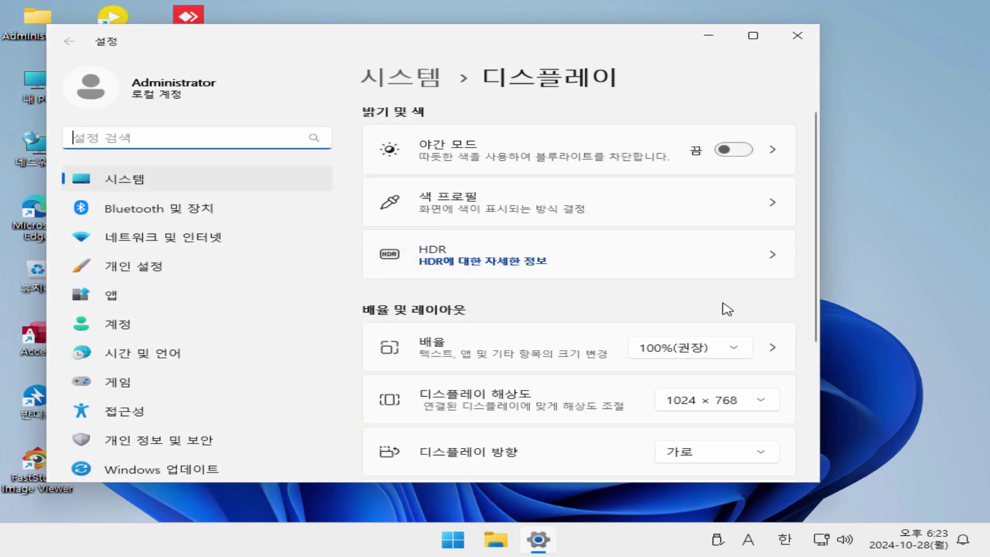
{"action": "left_click", "coordinate": [716, 400]}
{"action": "scroll", "coordinate": [723, 206], "scroll_direction": "up", "scroll_amount": 2}
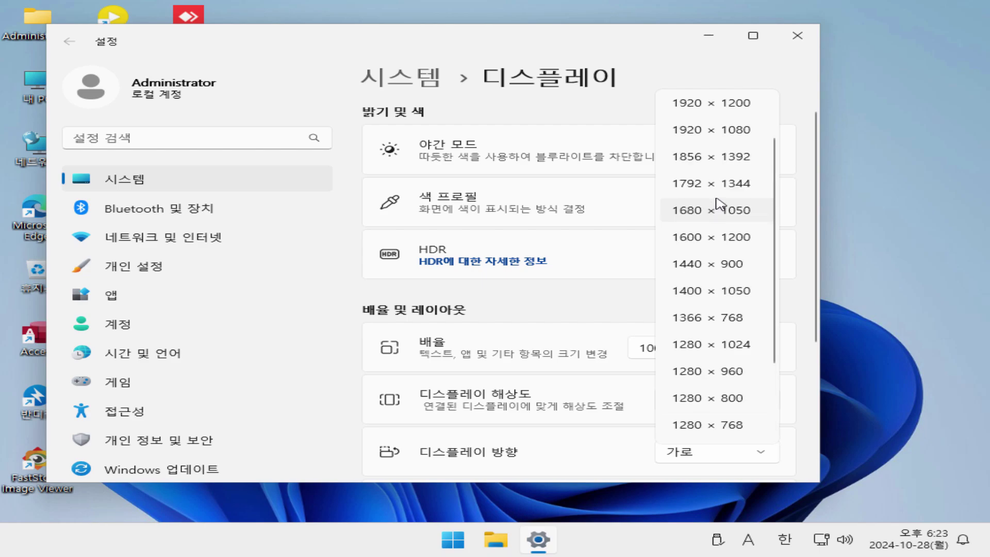
{"action": "left_click", "coordinate": [711, 130]}
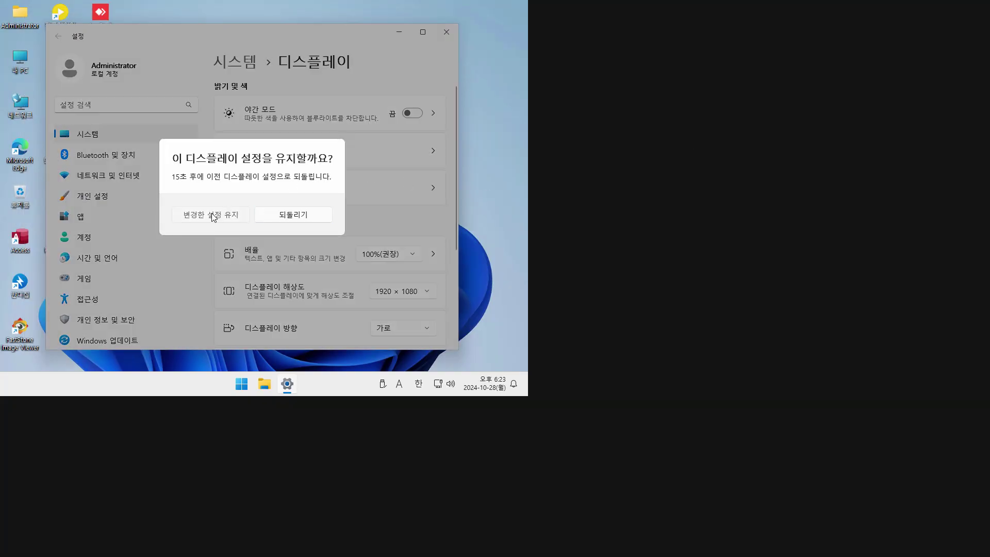
{"action": "left_click", "coordinate": [215, 214]}
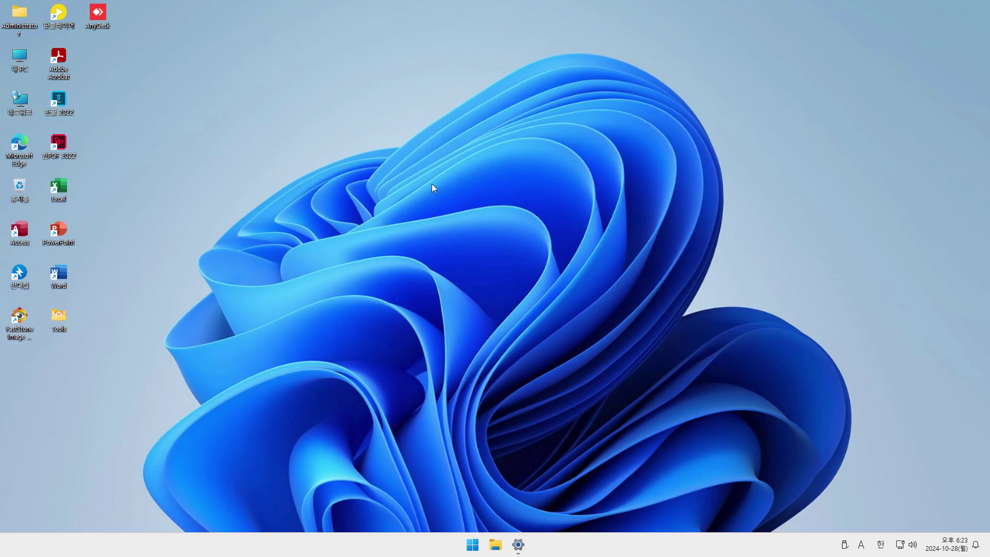
- Sort the desktop icons by name
{"action": "right_click", "coordinate": [395, 160]}
{"action": "mouse_move", "coordinate": [532, 179]}
{"action": "left_click", "coordinate": [565, 179]}
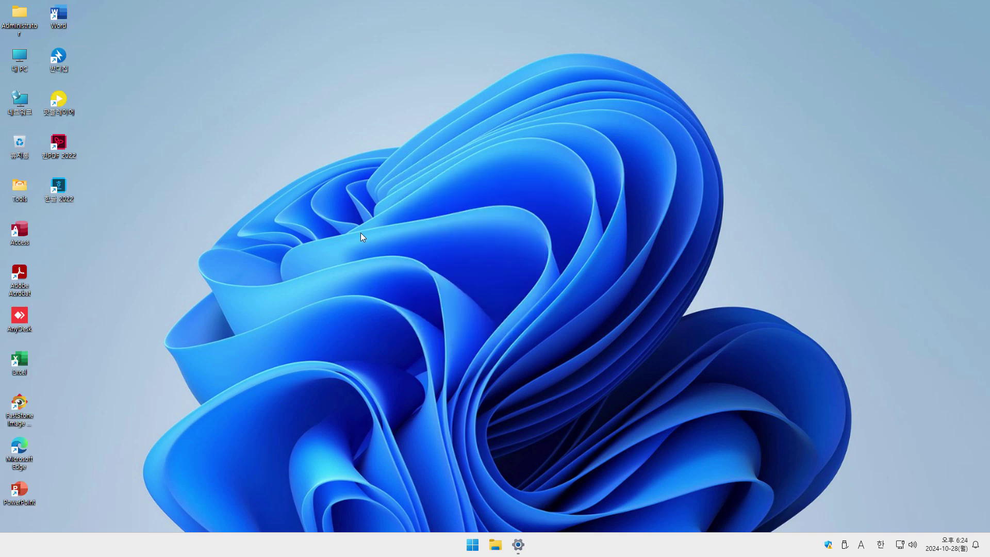
- Show the Windows version information and run diskmgmt.msc, arranging the Disk Management window beside the version dialog to check the partitions
{"action": "key", "text": "super+r"}
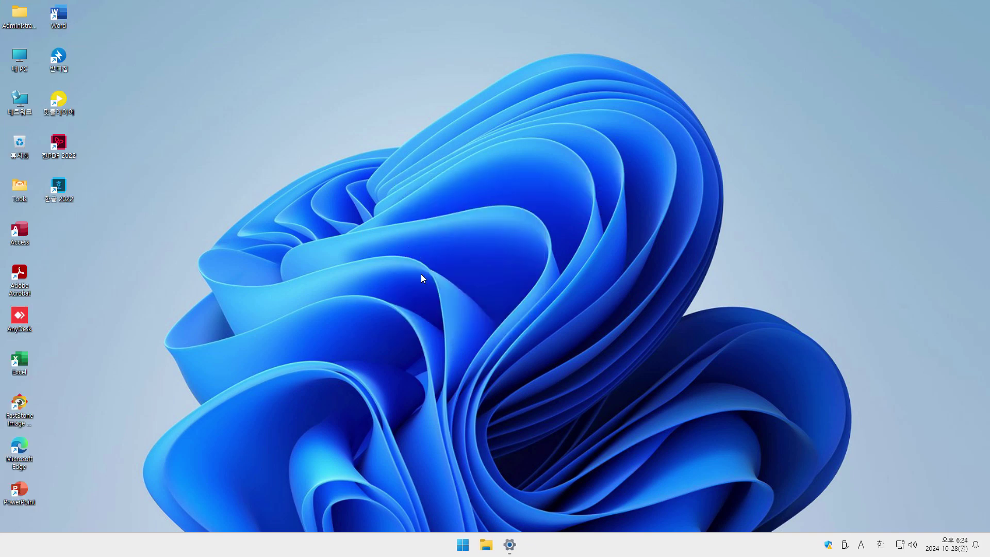
{"action": "key", "text": "Return"}
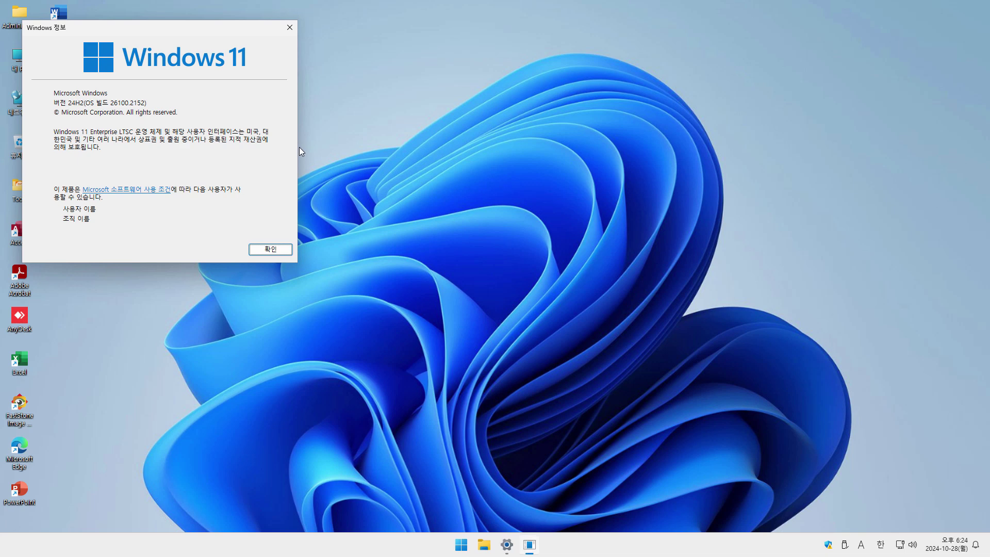
{"action": "key", "text": "super+r"}
{"action": "type", "text": "diskmgmt.msc"}
{"action": "key", "text": "Return"}
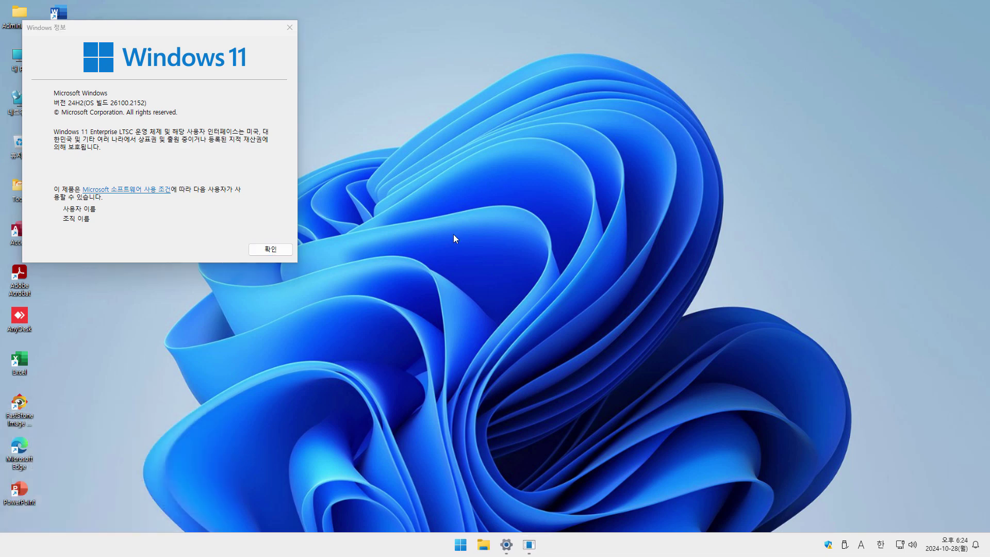
{"action": "left_click_drag", "start_coordinate": [241, 65], "coordinate": [471, 28]}
{"action": "left_click_drag", "start_coordinate": [687, 326], "coordinate": [681, 407]}
- Run devmgmt.msc and expand the processors category in Device Manager to check the installed devices
{"action": "key", "text": "super+r"}
{"action": "type", "text": "d"}
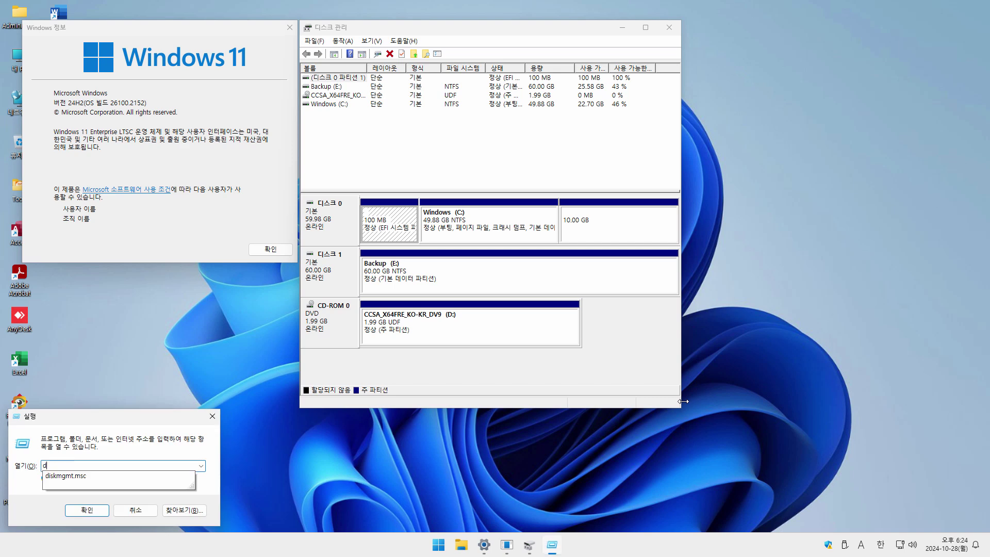
{"action": "type", "text": "evmgmt.msc"}
{"action": "key", "text": "Return"}
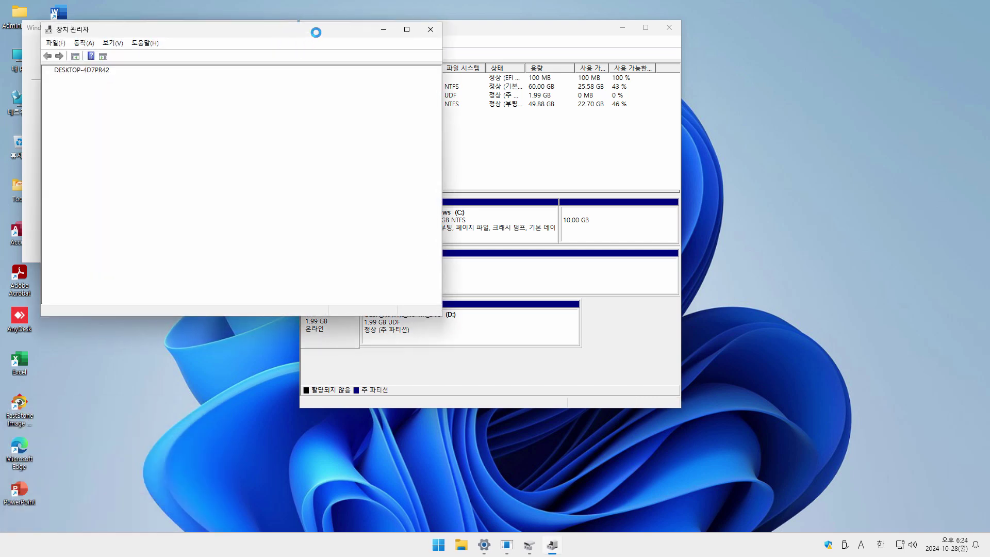
{"action": "left_click_drag", "start_coordinate": [316, 33], "coordinate": [380, 74]}
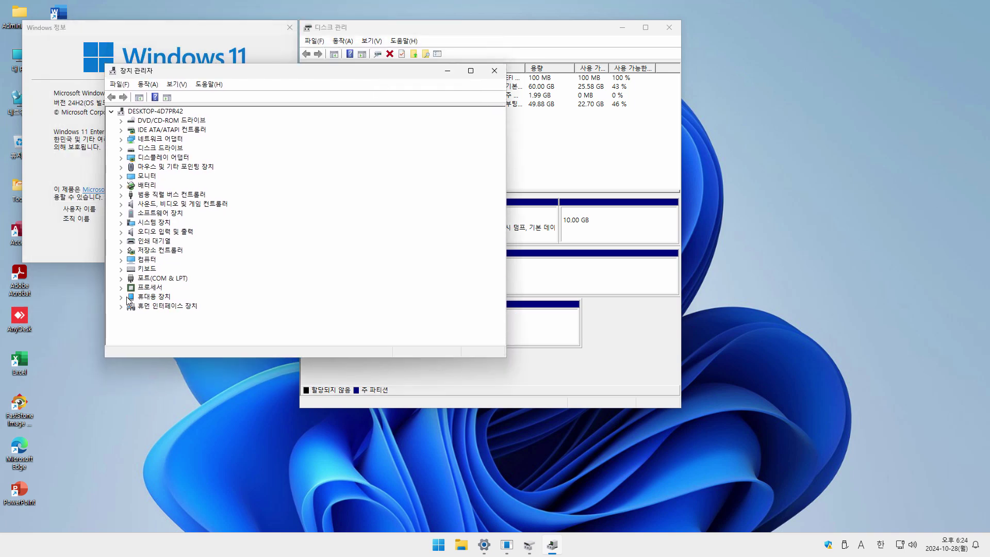
{"action": "left_click", "coordinate": [121, 287]}
{"action": "left_click", "coordinate": [235, 306]}
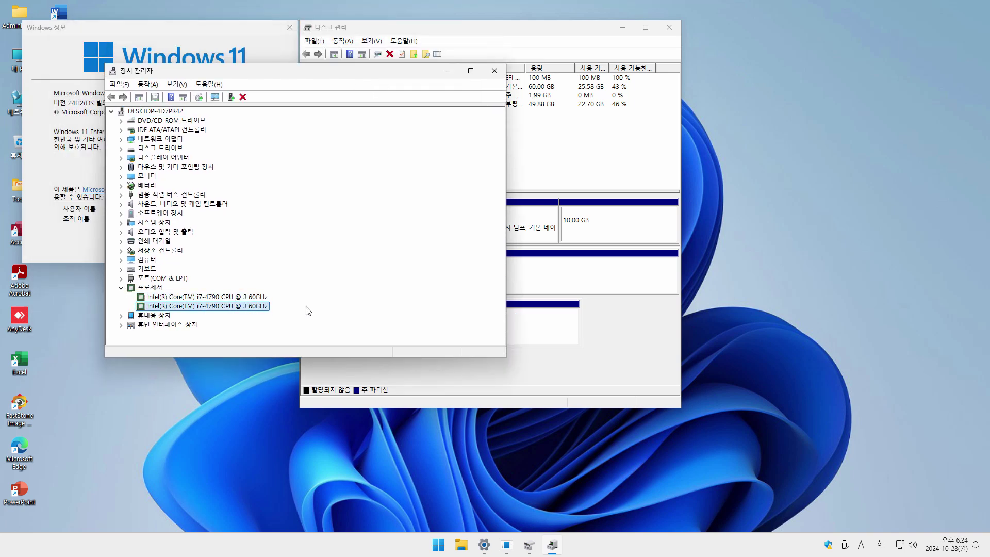
- Close Device Manager, Disk Management and the Windows version dialog
{"action": "left_click", "coordinate": [649, 54]}
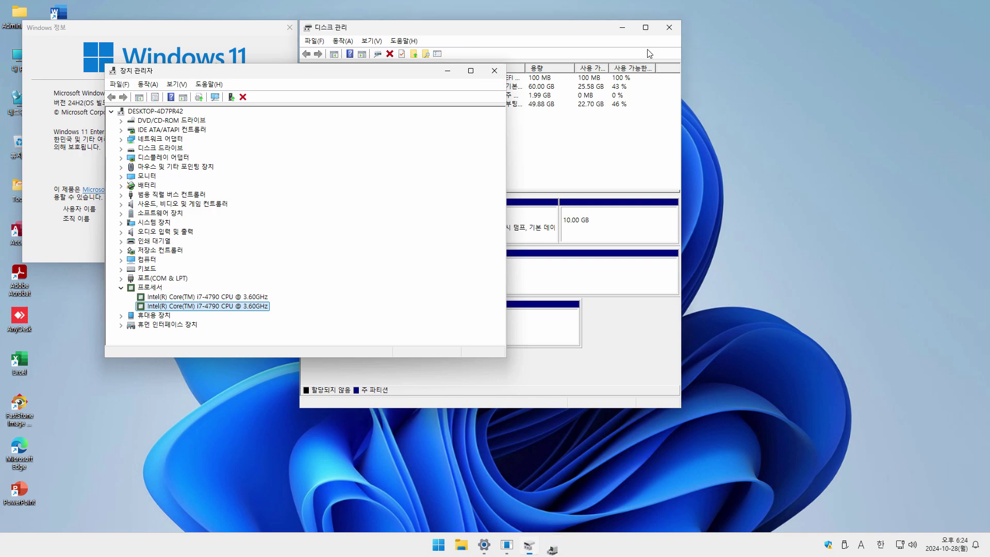
{"action": "left_click", "coordinate": [494, 71]}
{"action": "left_click", "coordinate": [669, 27]}
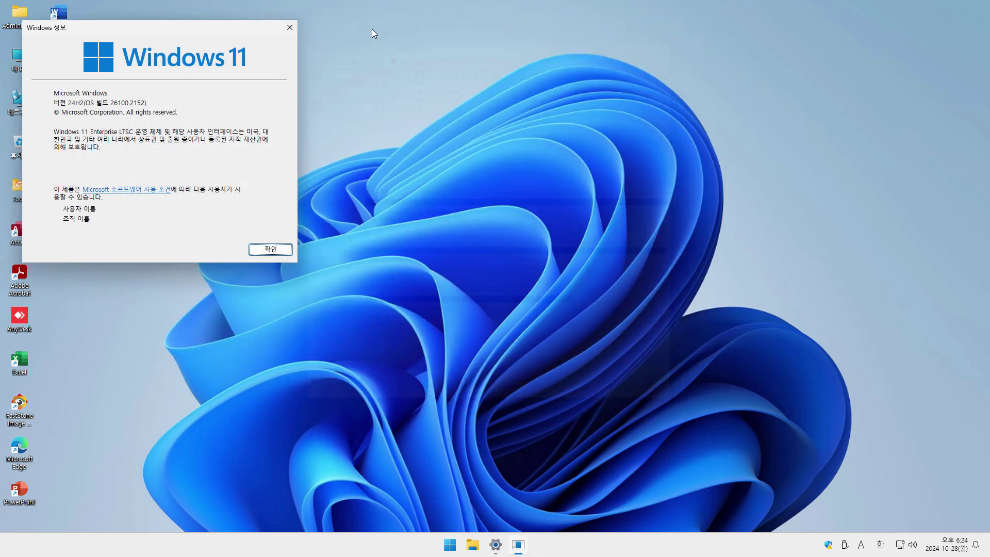
{"action": "left_click", "coordinate": [290, 28]}
- Check the space usage in the properties of the Windows (C:) drive, and close File Explorer
{"action": "double_click", "coordinate": [20, 56]}
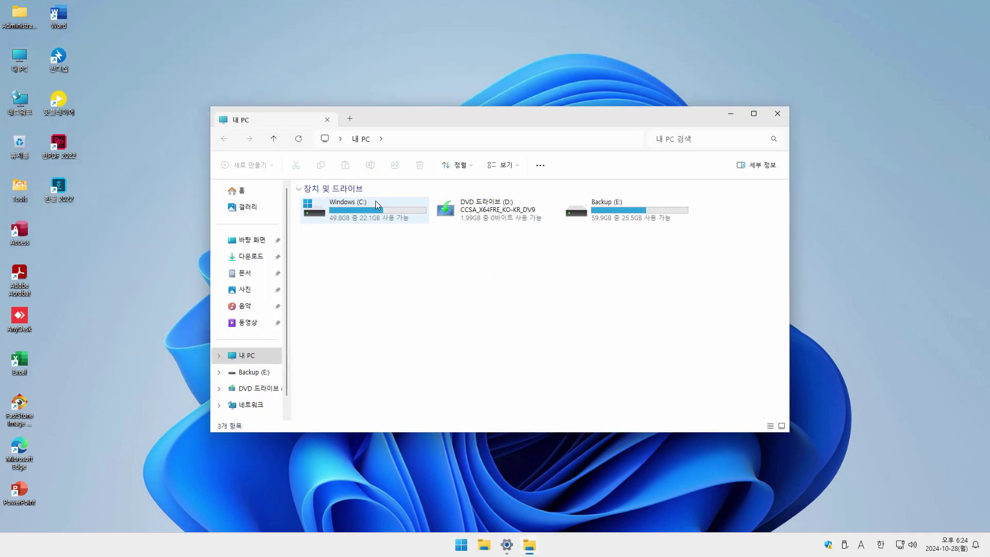
{"action": "left_click", "coordinate": [375, 201]}
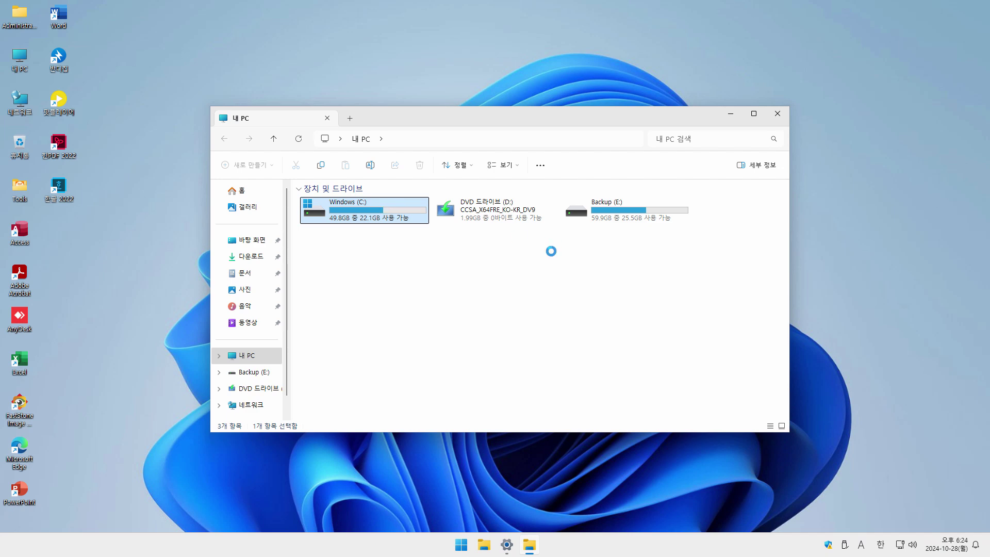
{"action": "key", "text": "shift+F10"}
{"action": "key", "text": "r"}
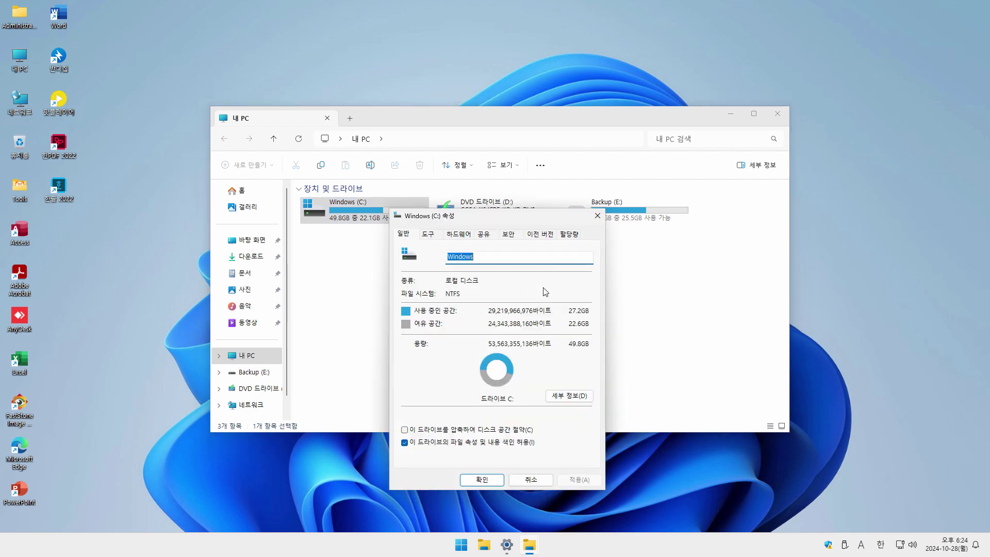
{"action": "left_click_drag", "start_coordinate": [555, 220], "coordinate": [623, 149]}
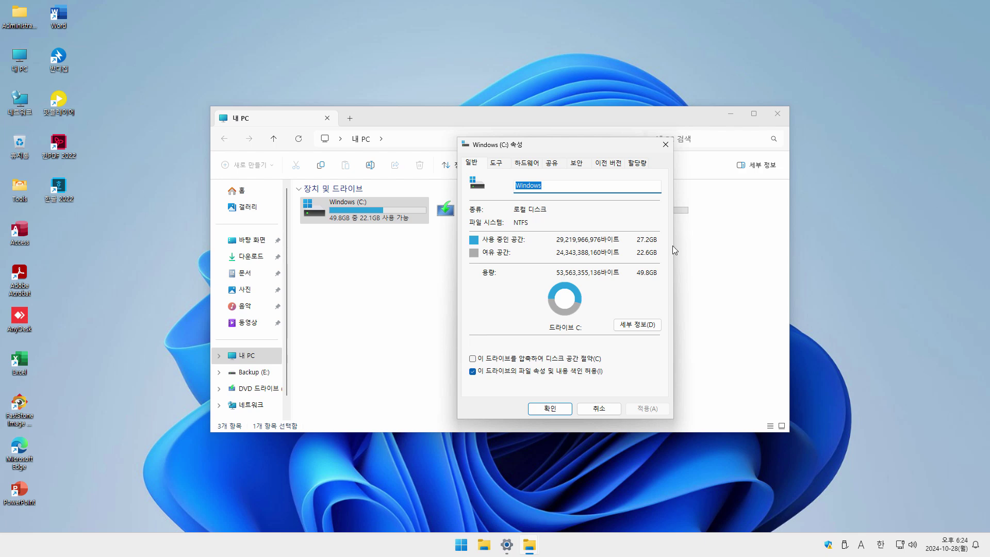
{"action": "left_click", "coordinate": [609, 409]}
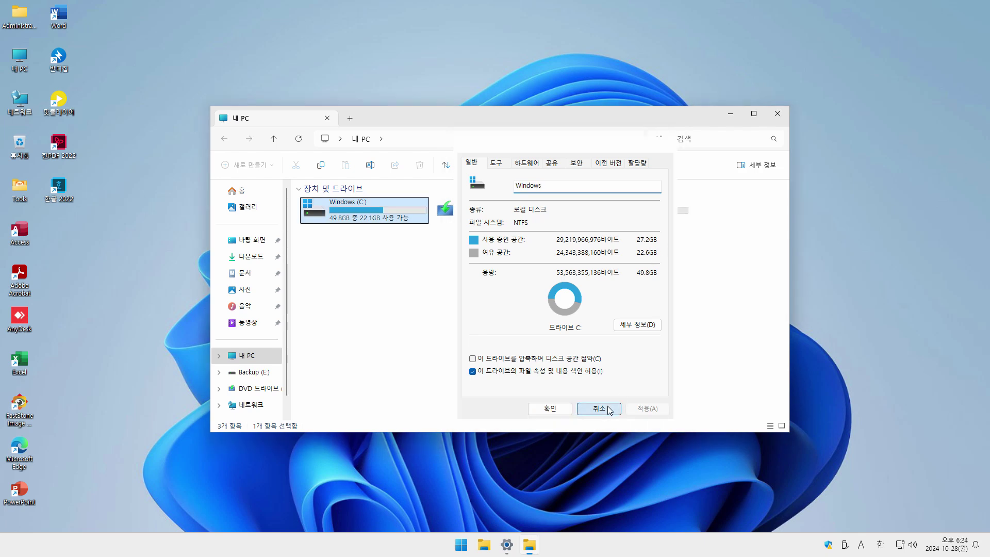
{"action": "left_click", "coordinate": [641, 305]}
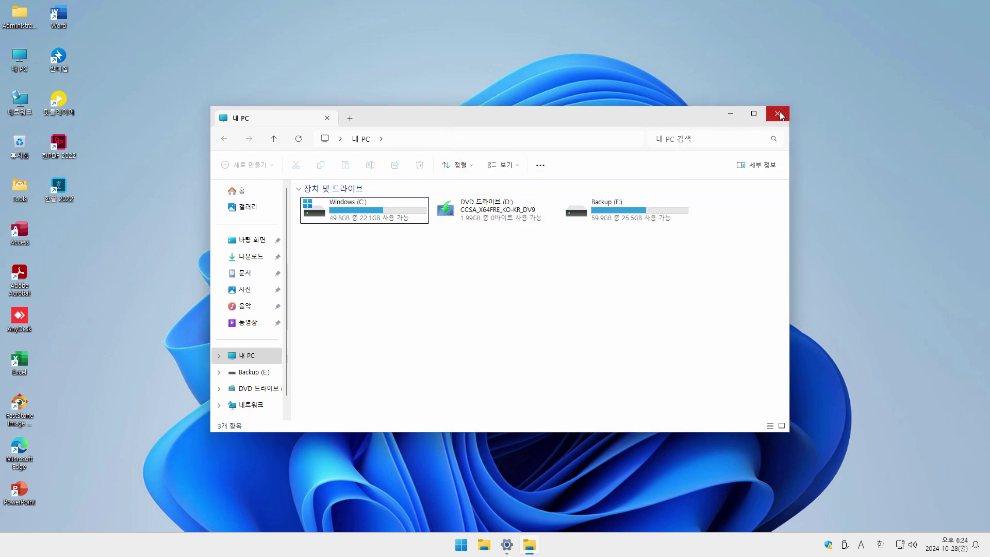
{"action": "left_click", "coordinate": [780, 114]}
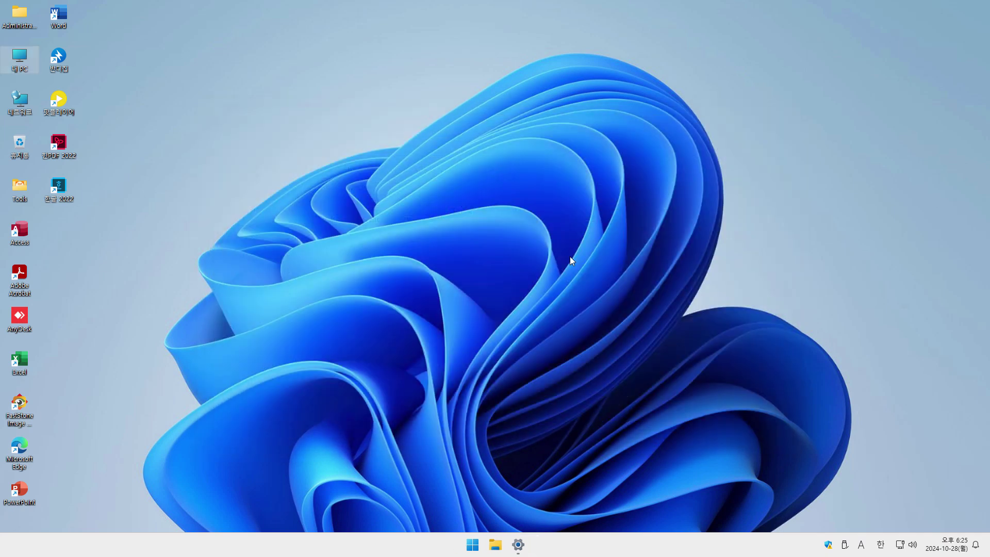
- Restart the computer into the (UEFI) Win11-12-Systemboot entry and set the PE screen resolution to 1920 x 1080
{"action": "left_click", "coordinate": [473, 545]}
{"action": "left_click", "coordinate": [626, 509]}
{"action": "left_click", "coordinate": [632, 492]}
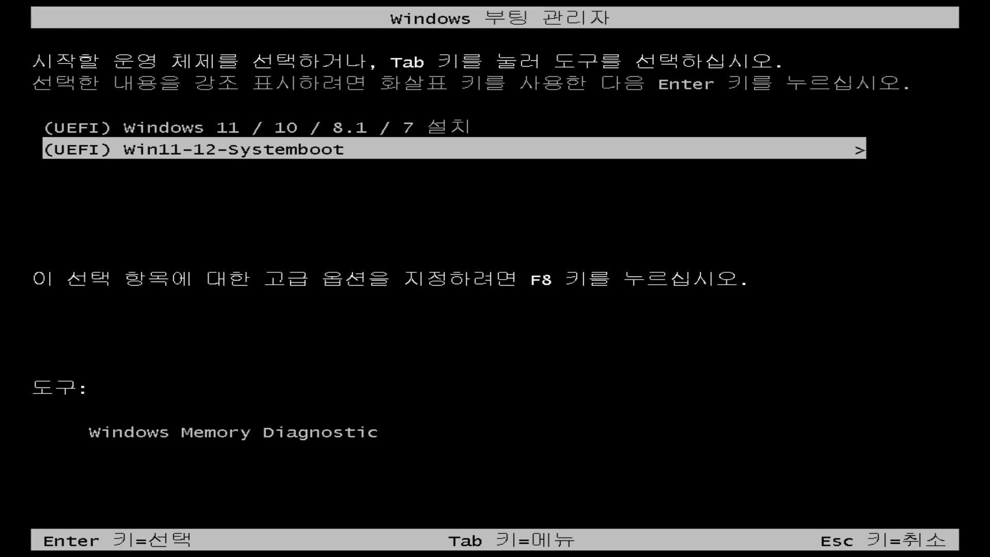
{"action": "key", "text": "Return"}
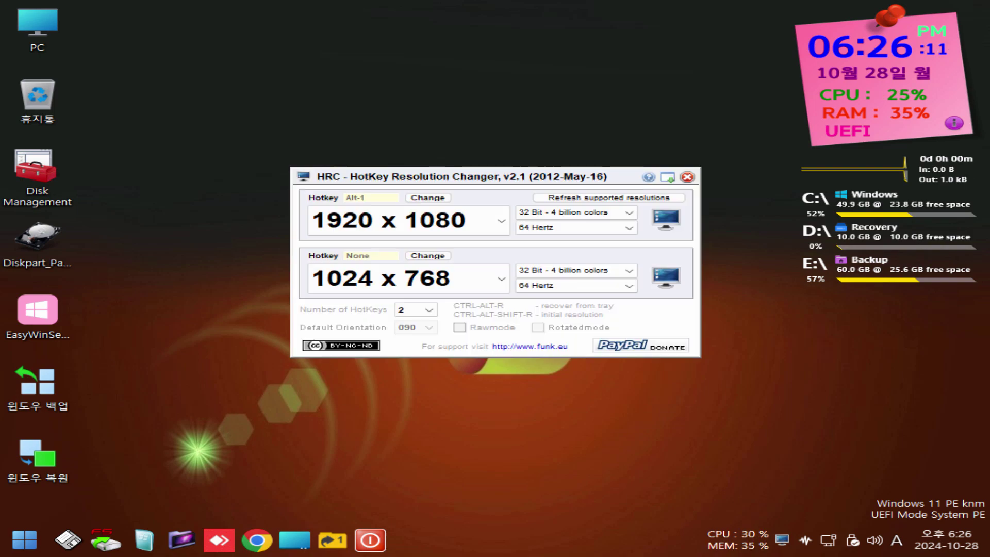
{"action": "left_click", "coordinate": [665, 220]}
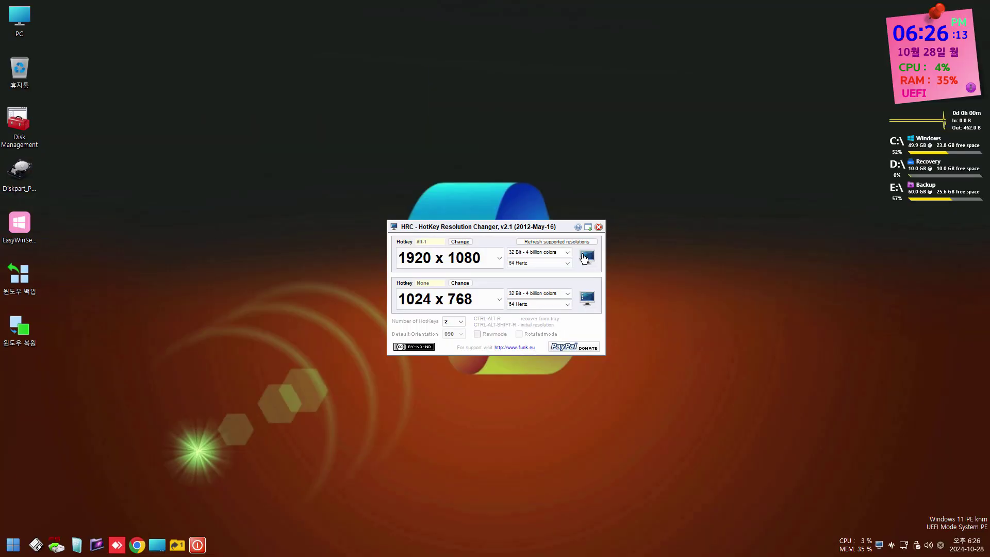
{"action": "left_click", "coordinate": [599, 227]}
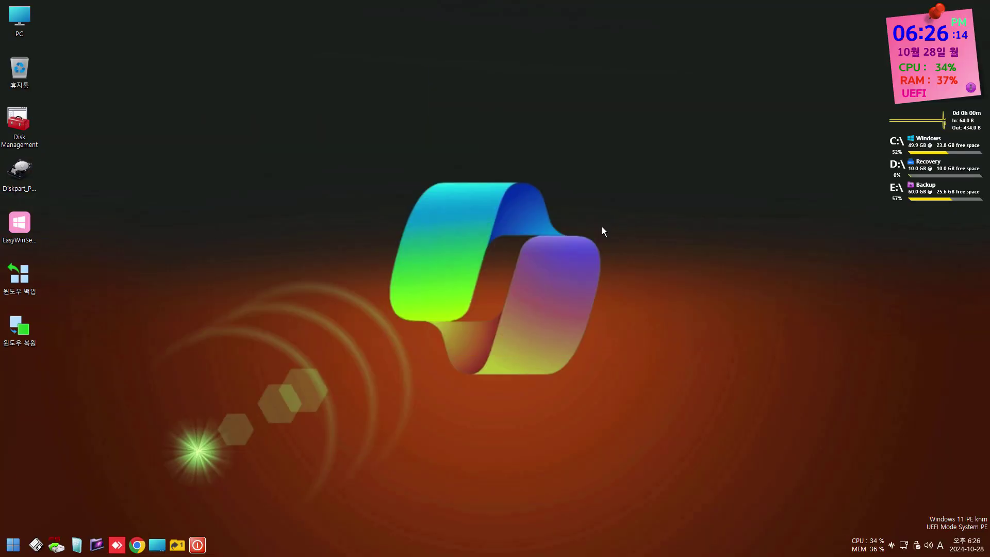
- Open PC in File Explorer and check the space on the Windows (C:) and Backup (E:) drives
{"action": "double_click", "coordinate": [25, 28]}
{"action": "left_click", "coordinate": [388, 193]}
{"action": "left_click", "coordinate": [483, 196]}
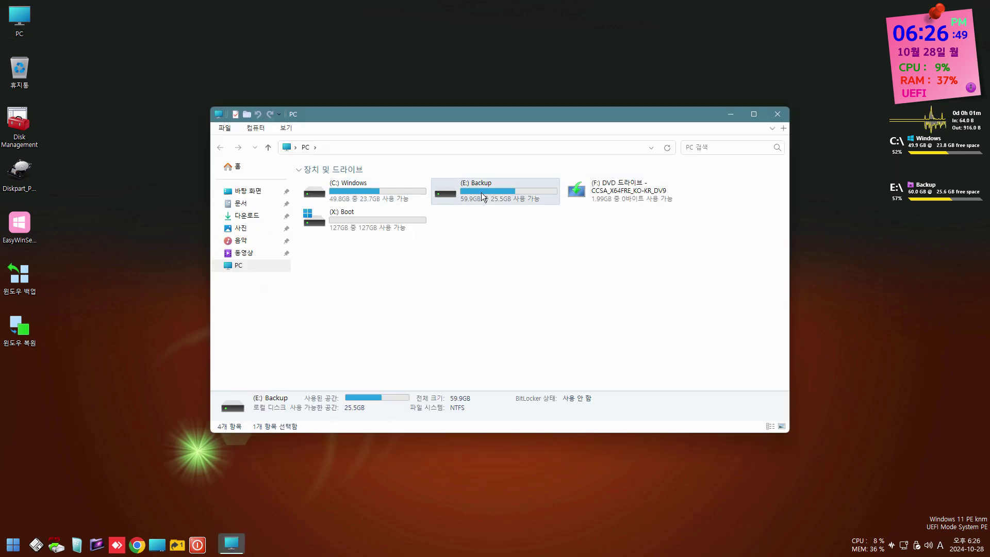
- Start the Windows OS backup tool and arrange a narrower File Explorer window beside it
{"action": "double_click", "coordinate": [28, 278]}
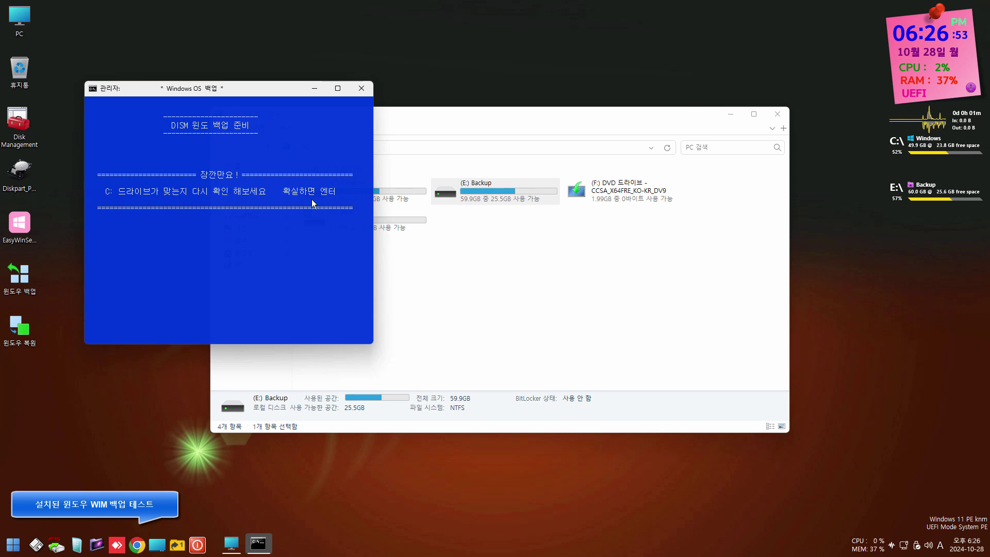
{"action": "left_click", "coordinate": [503, 114]}
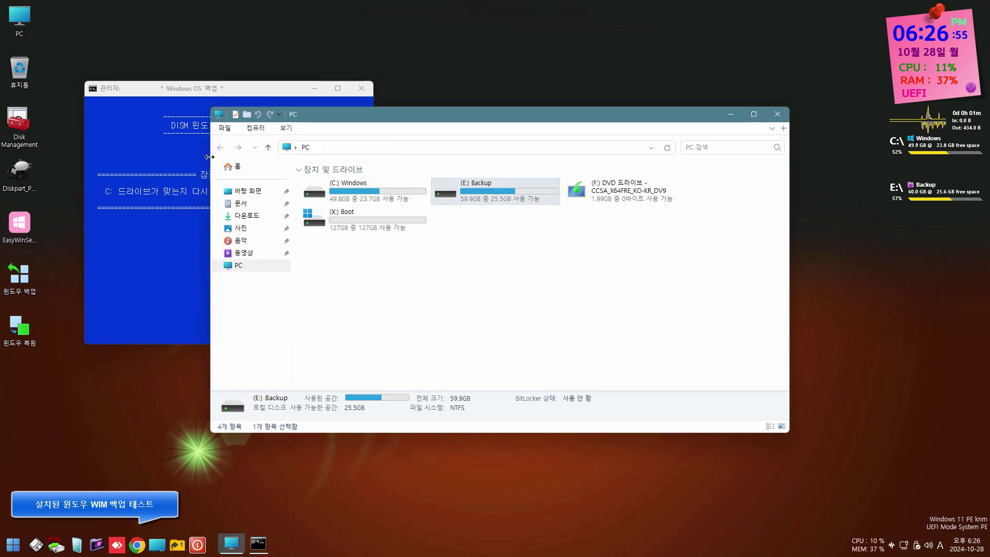
{"action": "left_click_drag", "start_coordinate": [209, 157], "coordinate": [302, 161]}
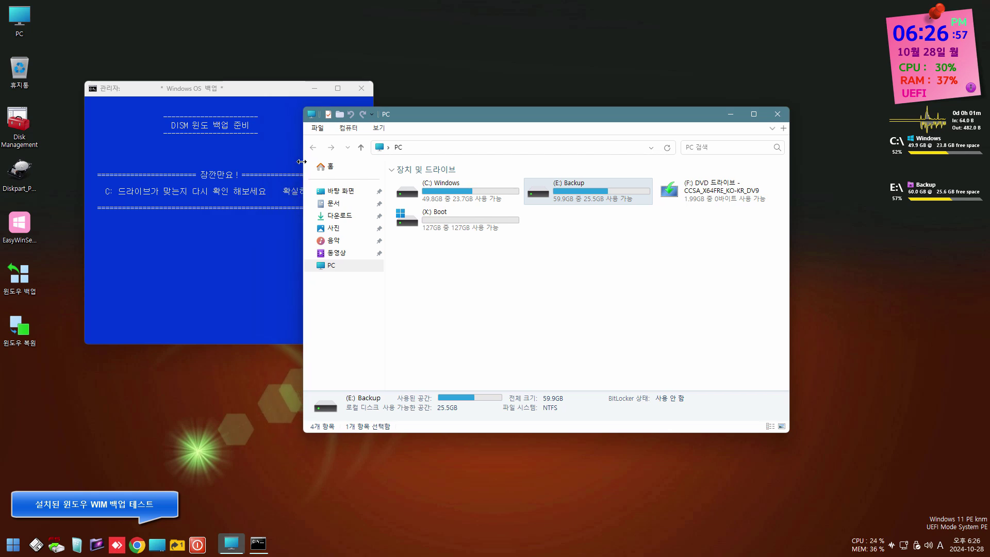
{"action": "left_click_drag", "start_coordinate": [415, 111], "coordinate": [492, 85]}
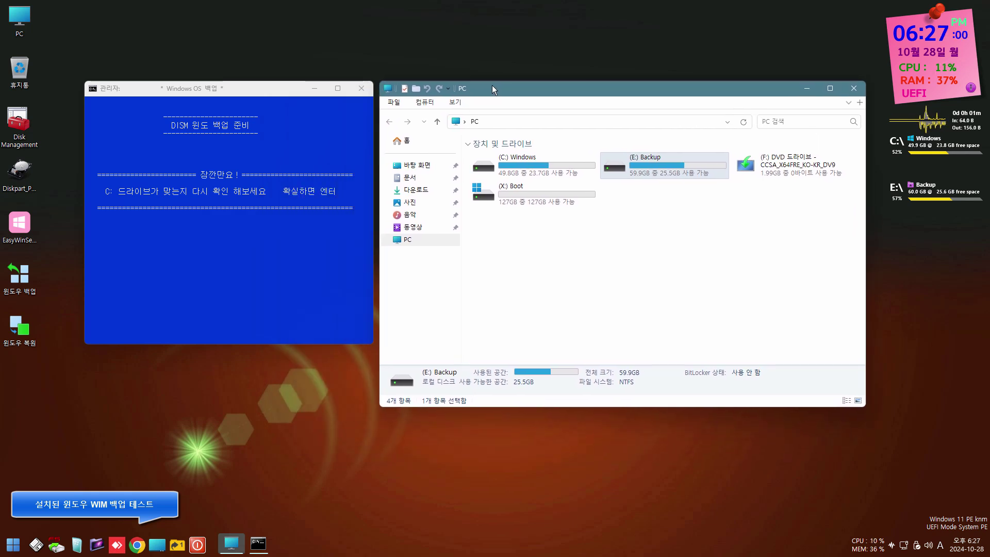
- Confirm C: as the drive for the DISM backup and save the backup file to drive E
{"action": "left_click", "coordinate": [196, 95]}
{"action": "key", "text": "Return"}
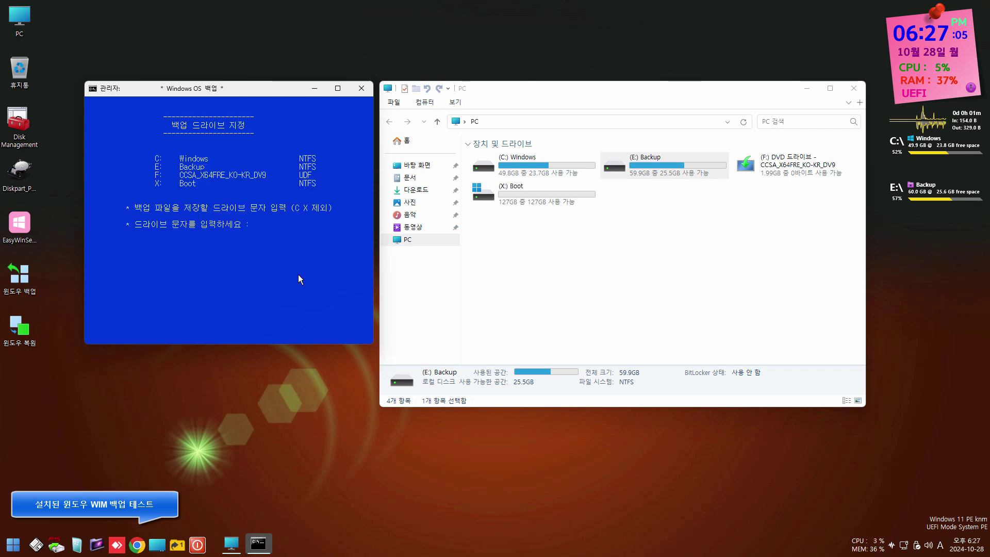
{"action": "type", "text": "e"}
{"action": "key", "text": "Return"}
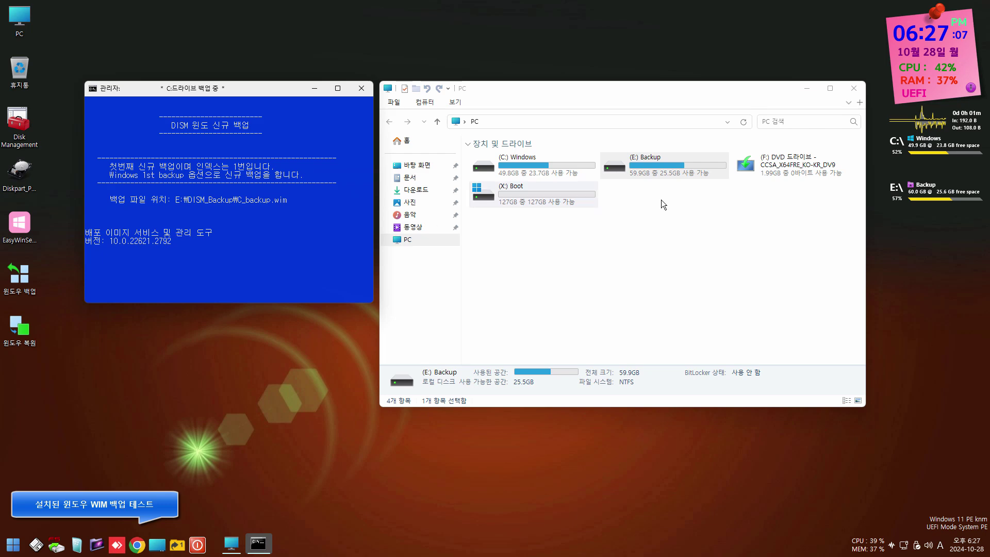
- Open the DISM_Backup folder on the Backup (E:) drive and check the full size of the C_backup WIM file
{"action": "left_click", "coordinate": [661, 176]}
{"action": "key", "text": "Return"}
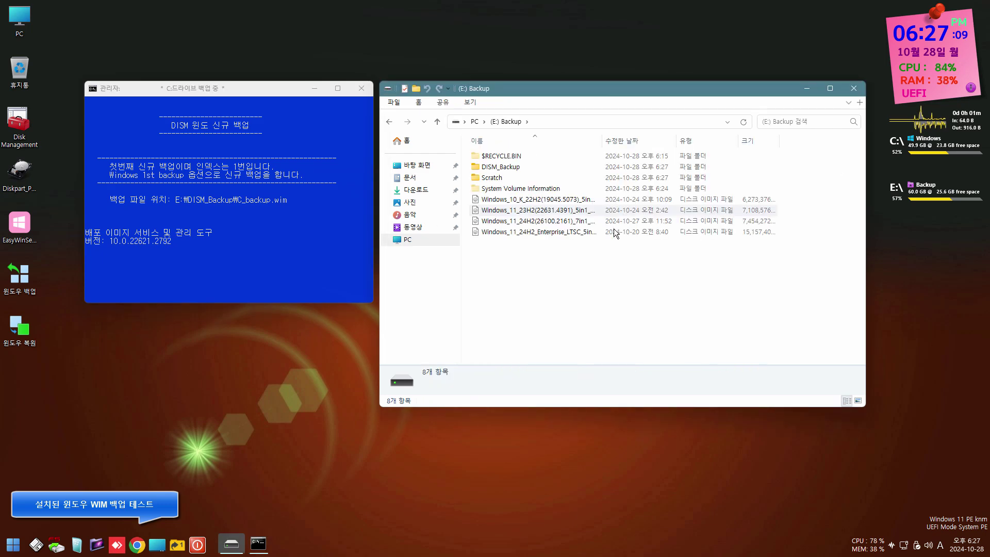
{"action": "right_click", "coordinate": [567, 301]}
{"action": "left_click", "coordinate": [622, 381]}
{"action": "left_click", "coordinate": [754, 154]}
{"action": "double_click", "coordinate": [754, 151]}
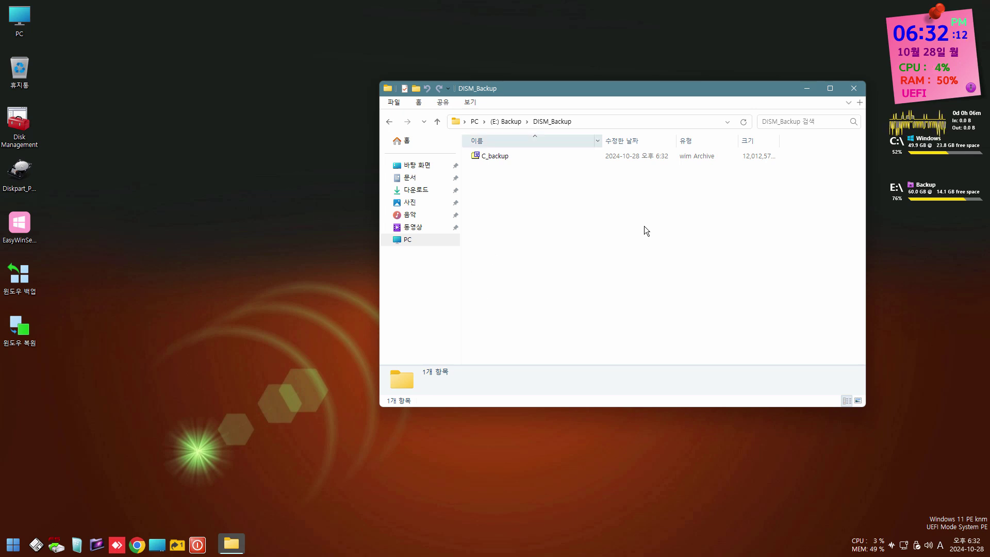
{"action": "double_click", "coordinate": [779, 141]}
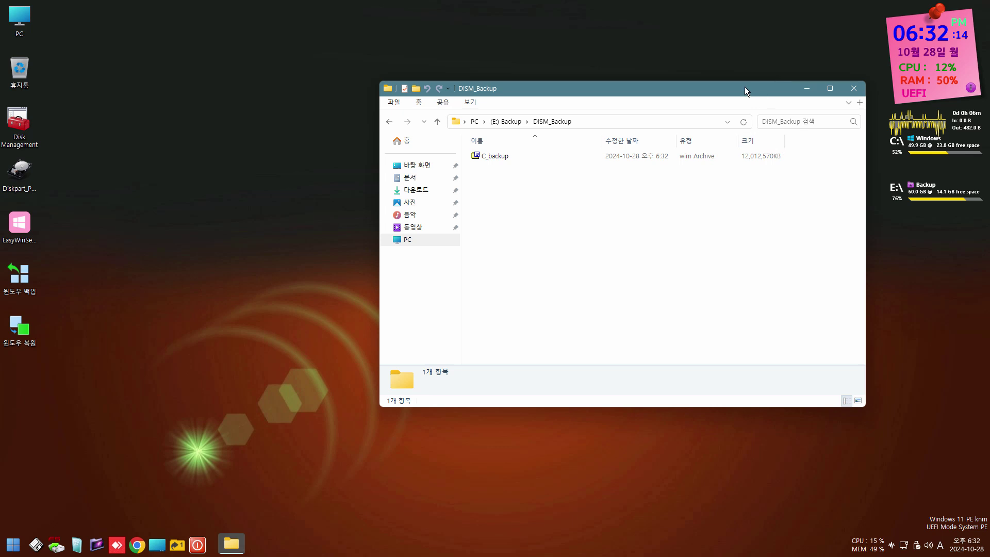
{"action": "left_click_drag", "start_coordinate": [745, 88], "coordinate": [656, 112]}
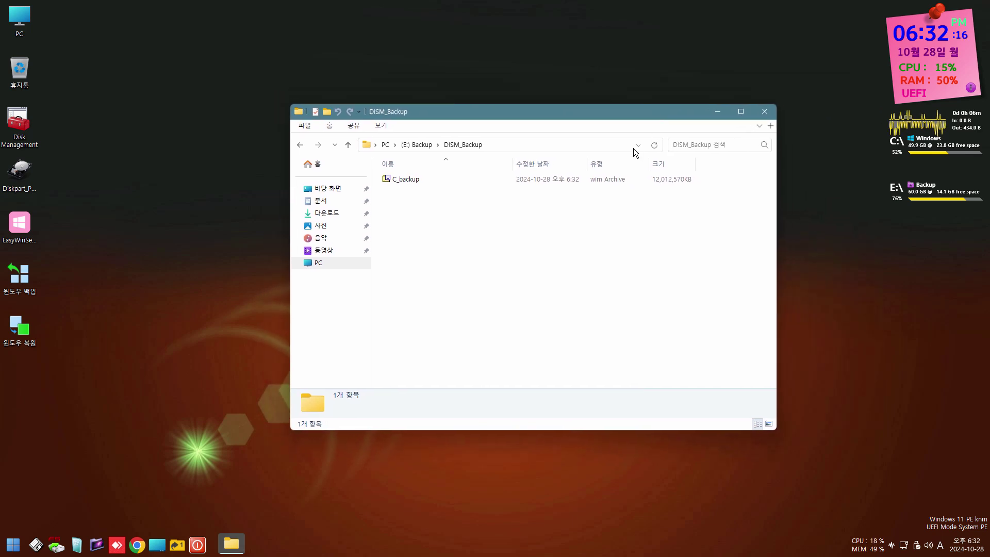
- Return to PC and quick-format the Windows (C:) drive as NTFS with 4096-byte allocation units and the label Windows
{"action": "key", "text": "alt+Up"}
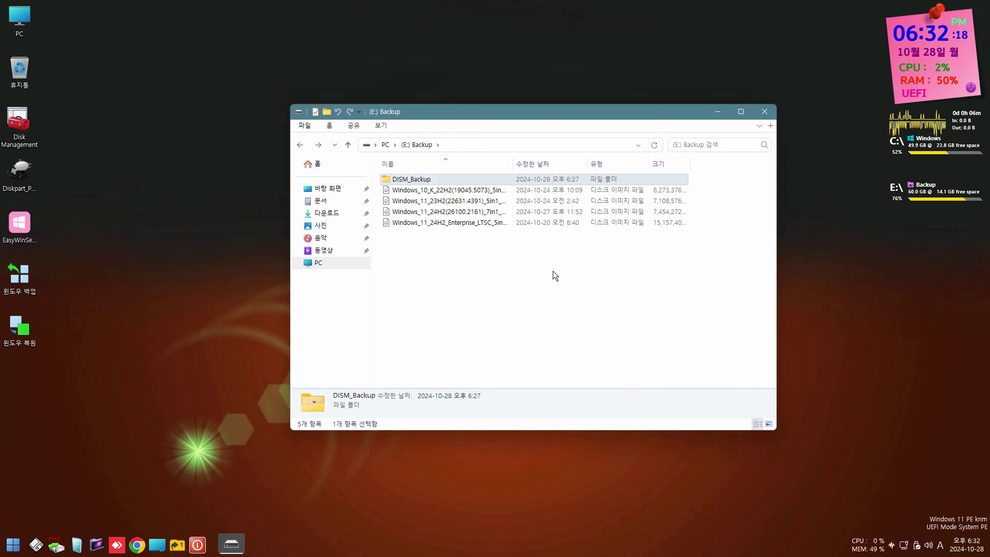
{"action": "key", "text": "alt+Up"}
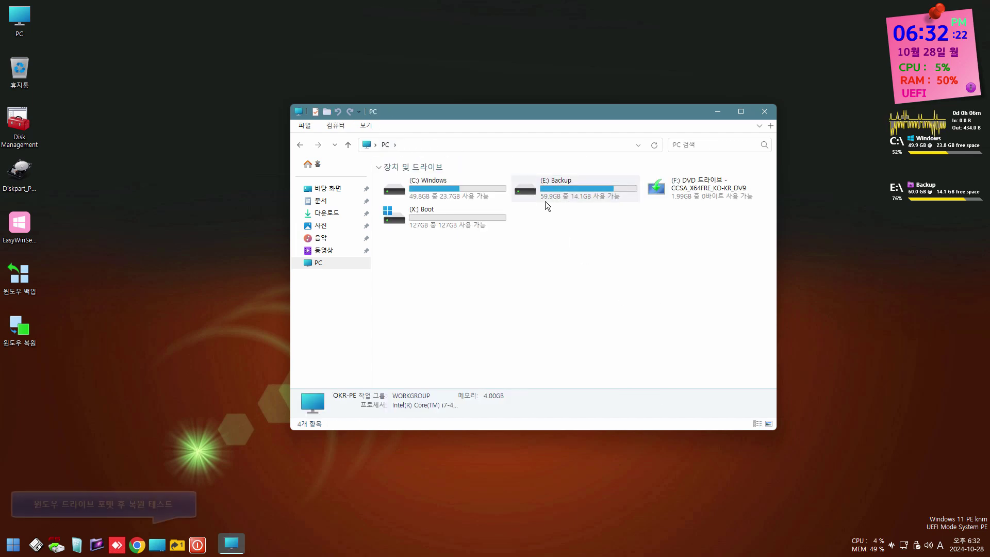
{"action": "left_click", "coordinate": [465, 192]}
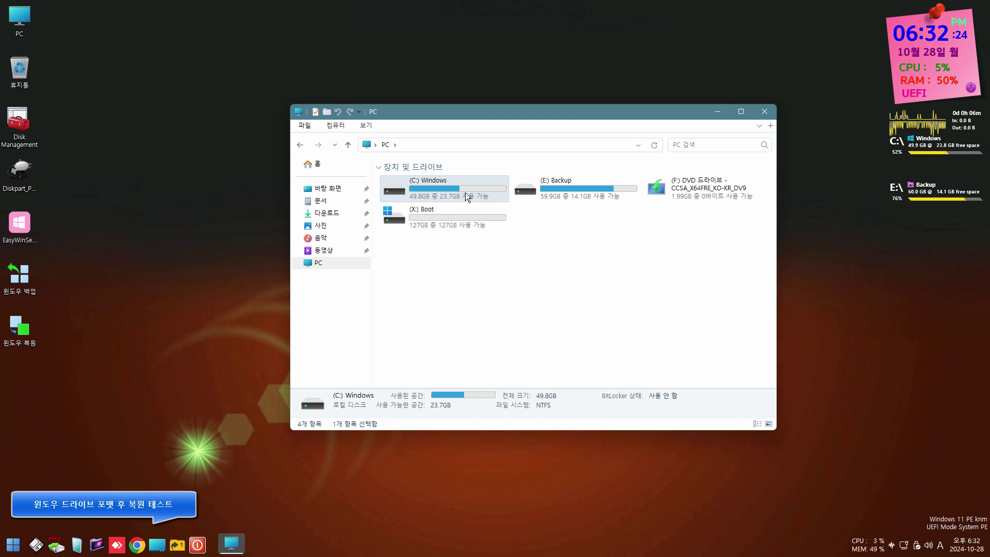
{"action": "right_click", "coordinate": [467, 188]}
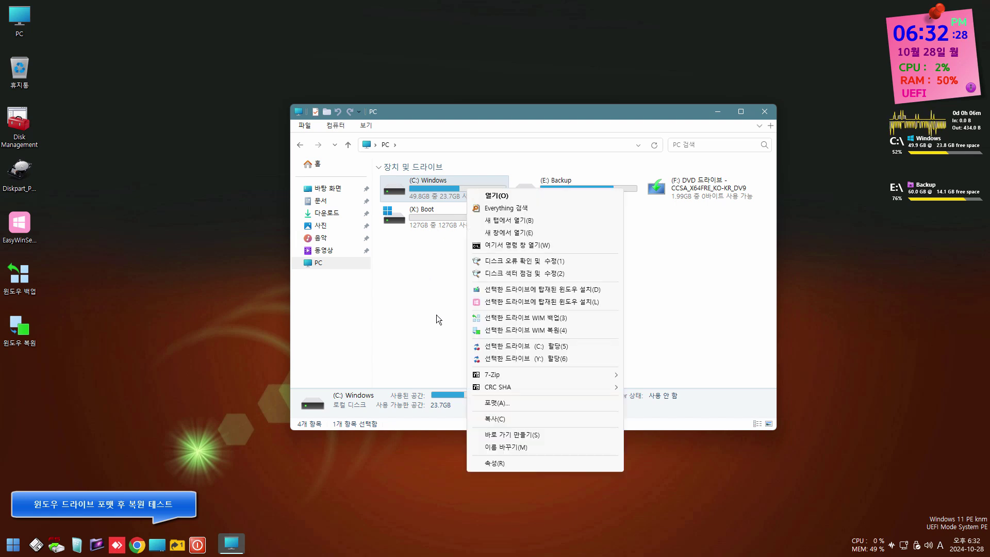
{"action": "left_click", "coordinate": [525, 403]}
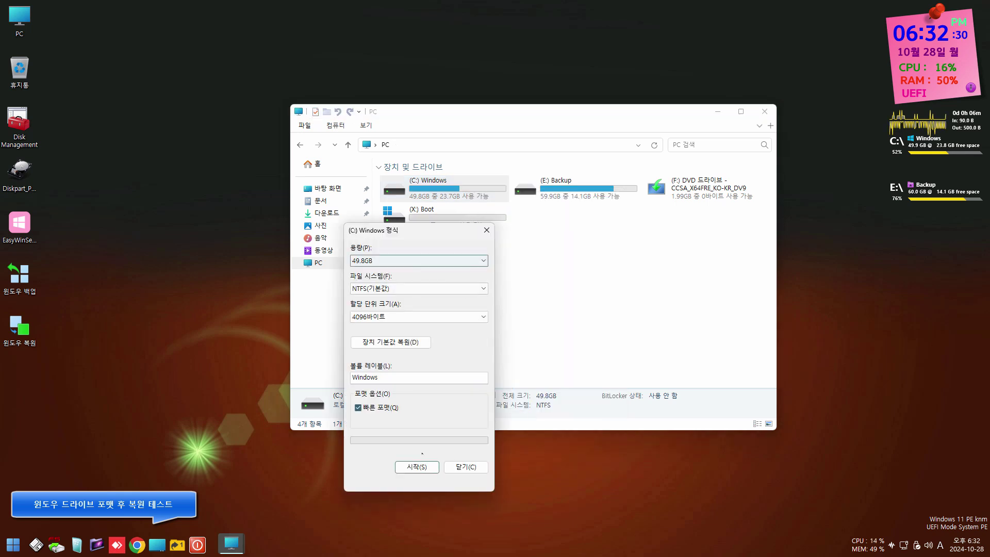
{"action": "left_click", "coordinate": [428, 470]}
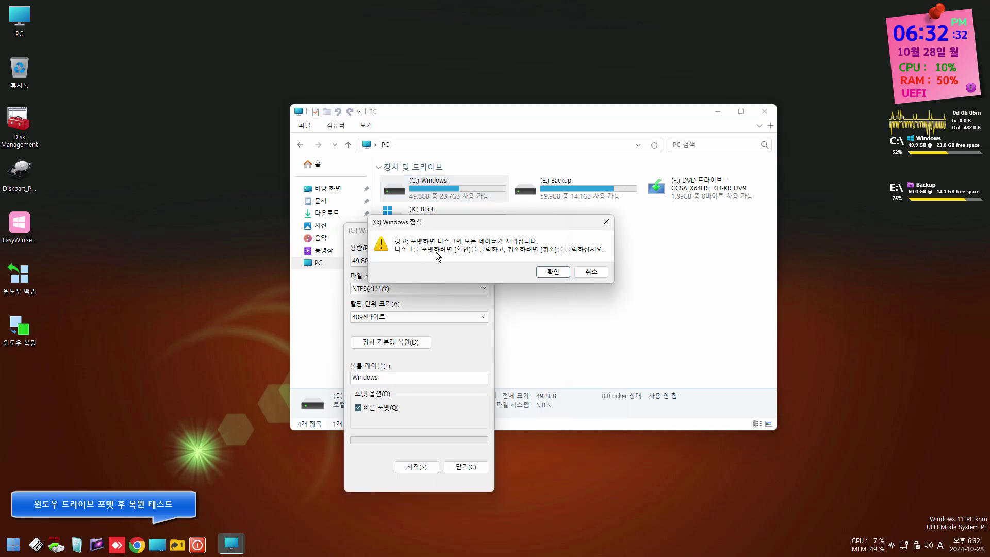
{"action": "left_click", "coordinate": [559, 274]}
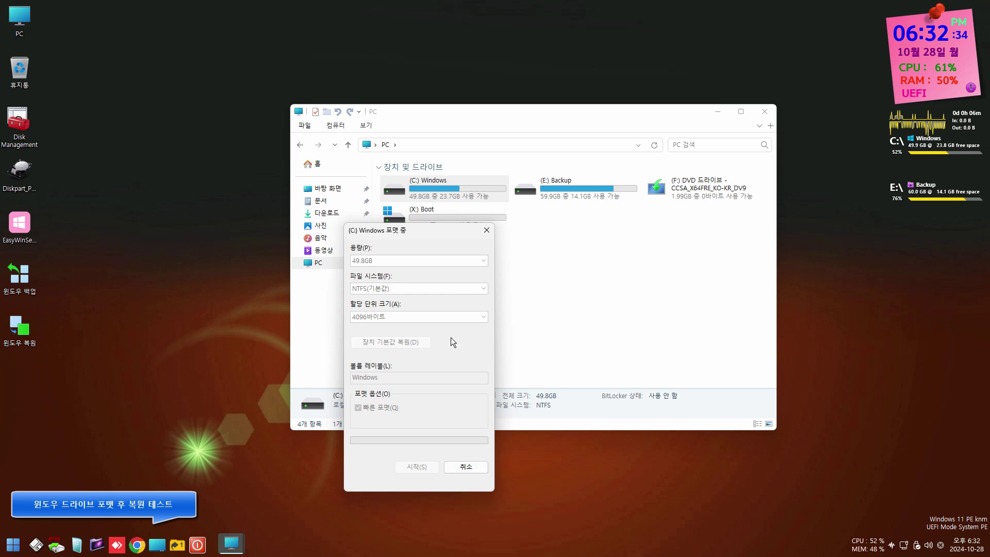
{"action": "left_click", "coordinate": [558, 270]}
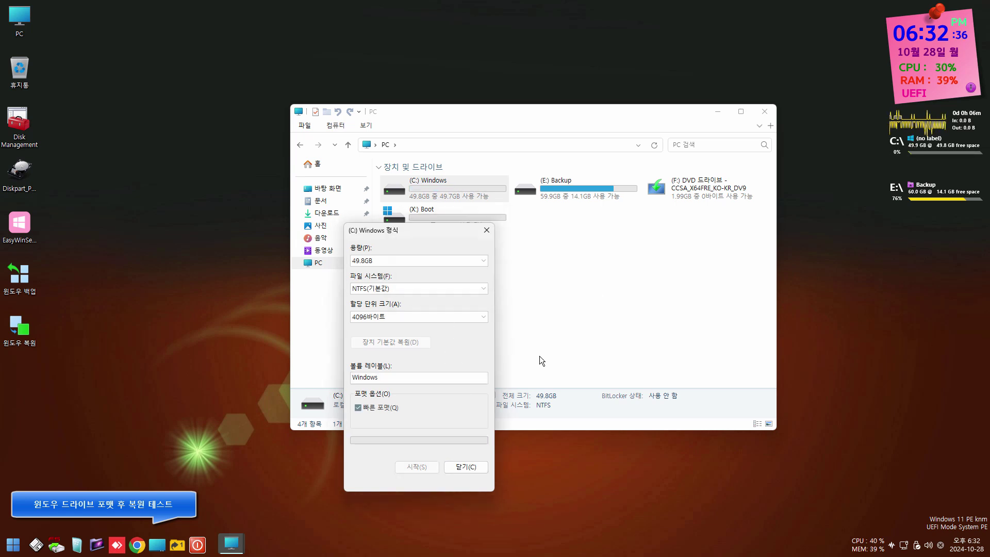
{"action": "left_click", "coordinate": [479, 469]}
- Check the space usage of the formatted Windows (C:) drive
{"action": "left_click", "coordinate": [549, 309]}
{"action": "left_click", "coordinate": [463, 183]}
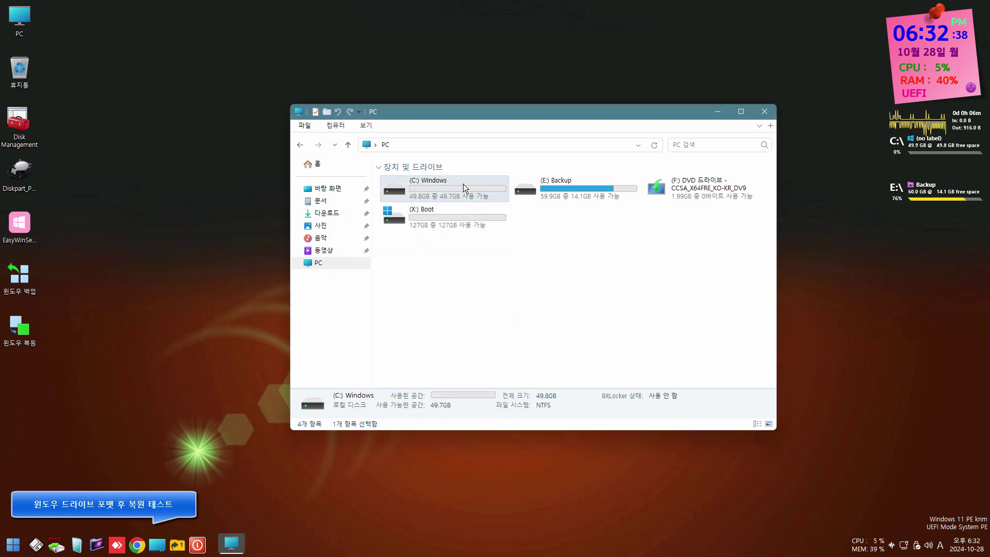
{"action": "left_click", "coordinate": [537, 299]}
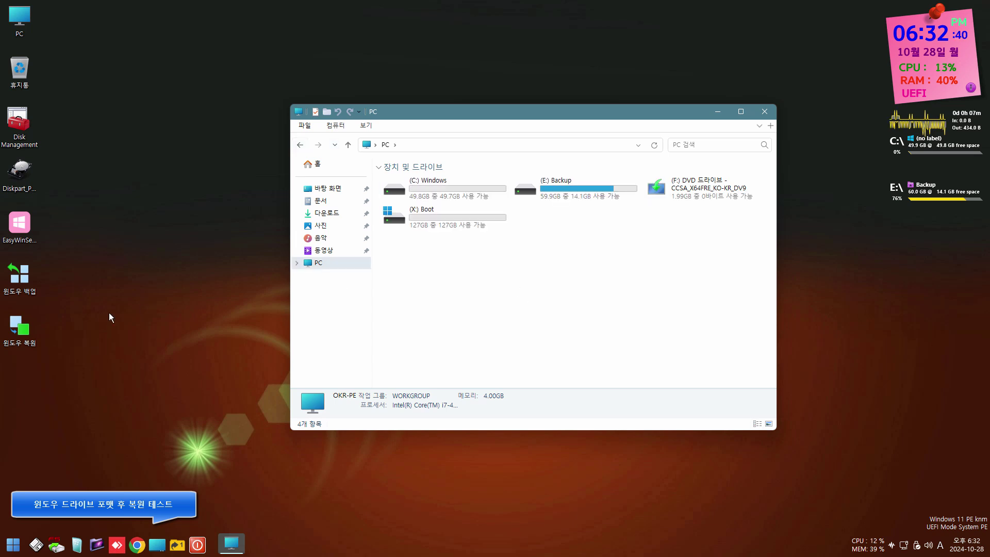
- Run the Windows OS restore tool to restore the C: drive from the WIM backup, and check the drive's space usage
{"action": "double_click", "coordinate": [37, 332]}
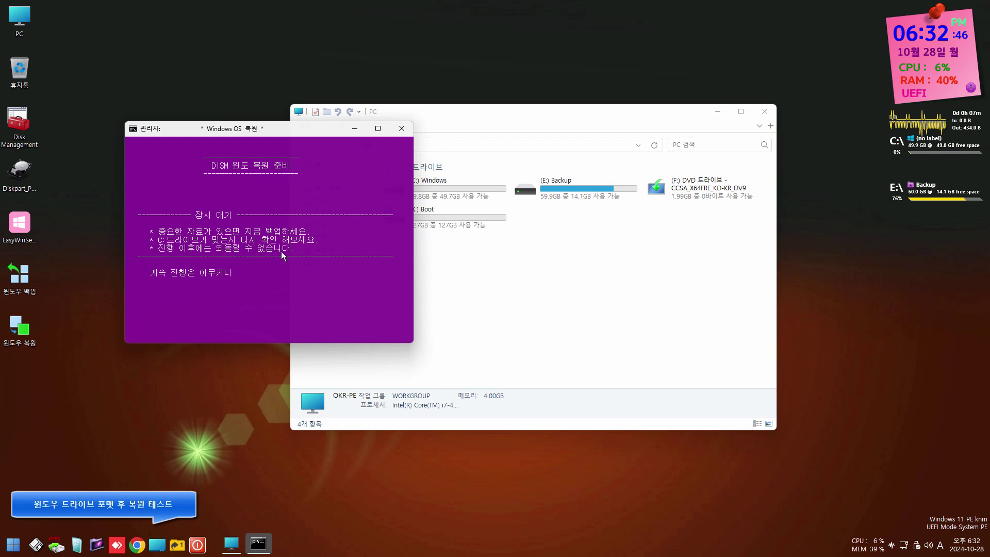
{"action": "key", "text": "Return"}
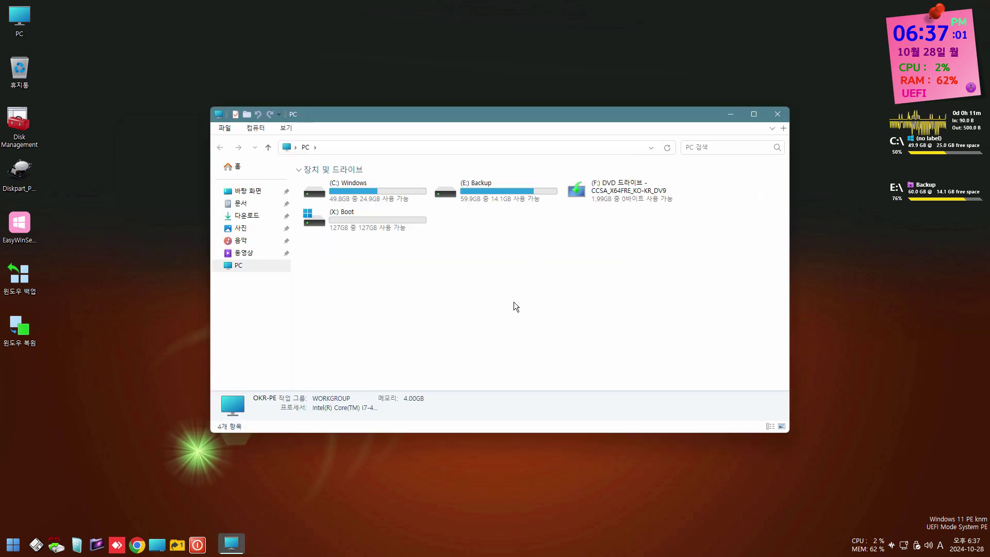
{"action": "left_click", "coordinate": [388, 197]}
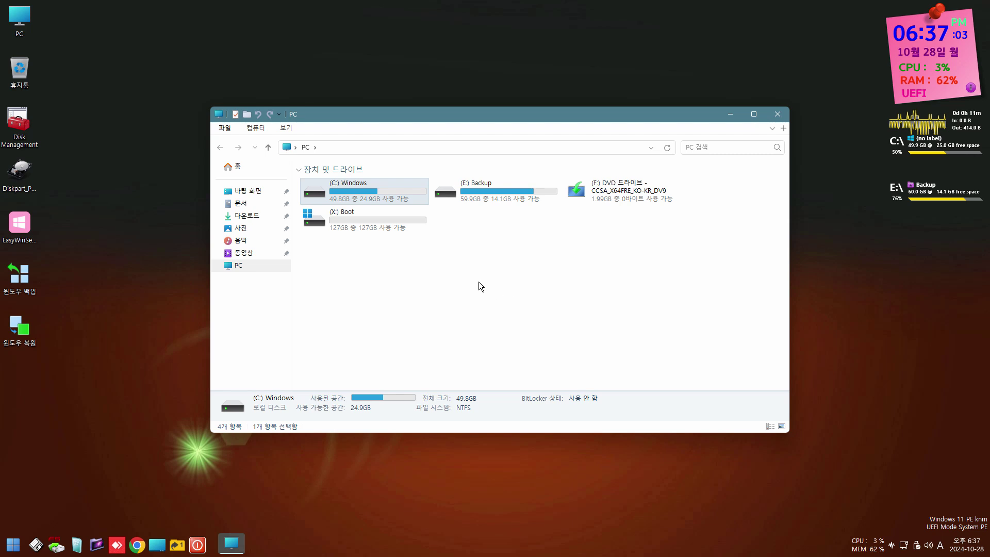
{"action": "left_click", "coordinate": [518, 308]}
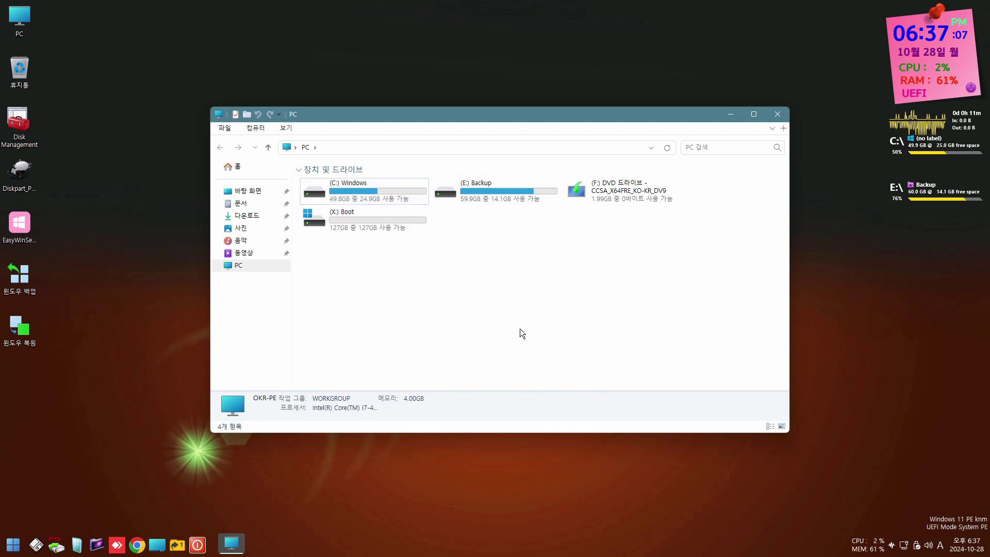
- Restart the computer from the PE
{"action": "left_click", "coordinate": [197, 545]}
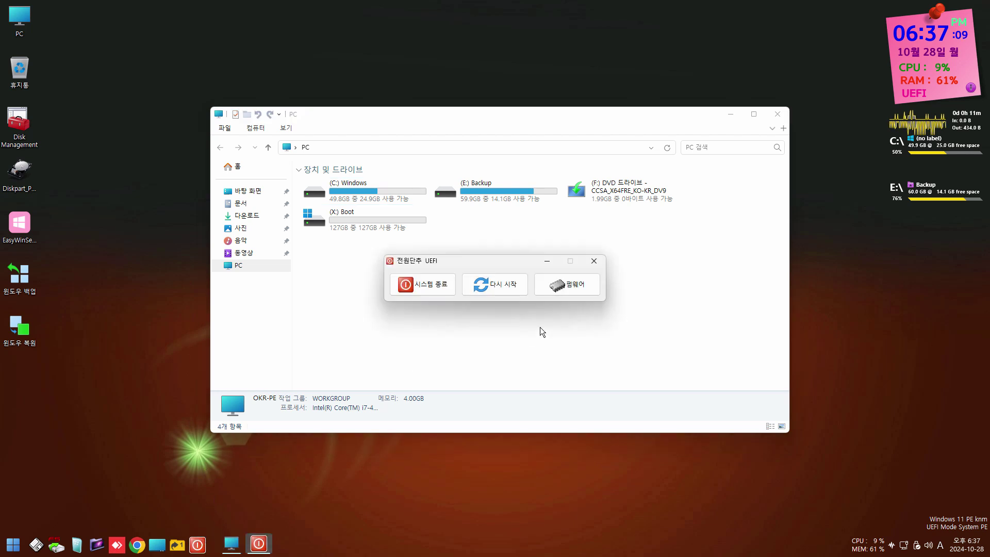
{"action": "left_click", "coordinate": [508, 288]}
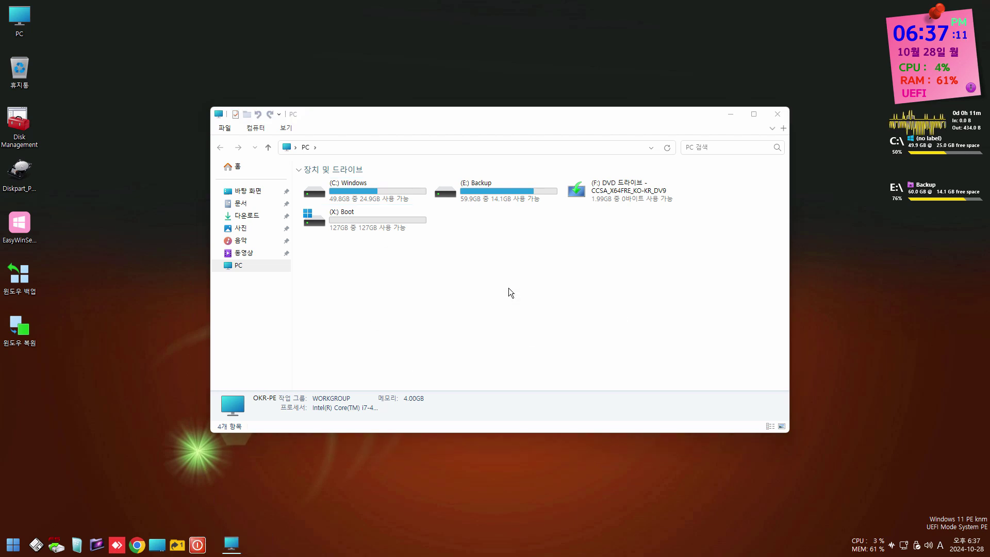